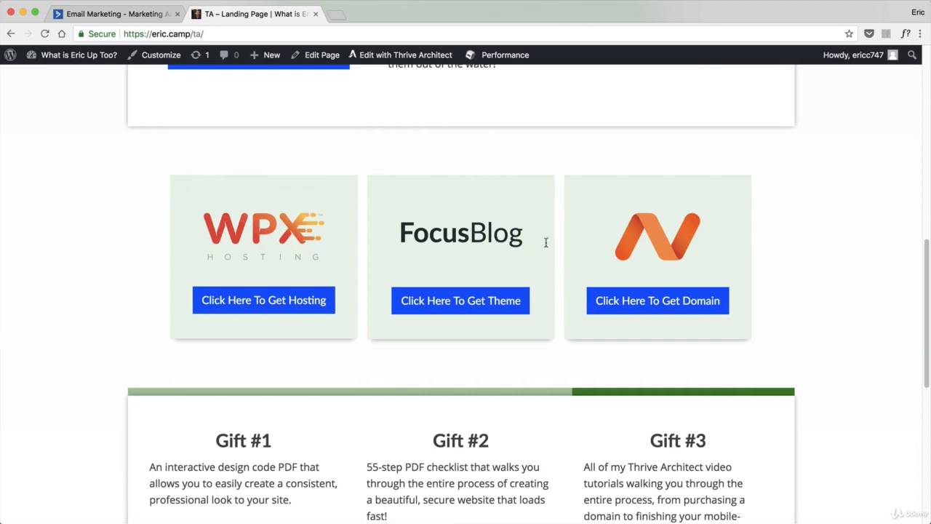
Close the landing page tab and log in to the ActiveCampaign account
left_click(102, 14)
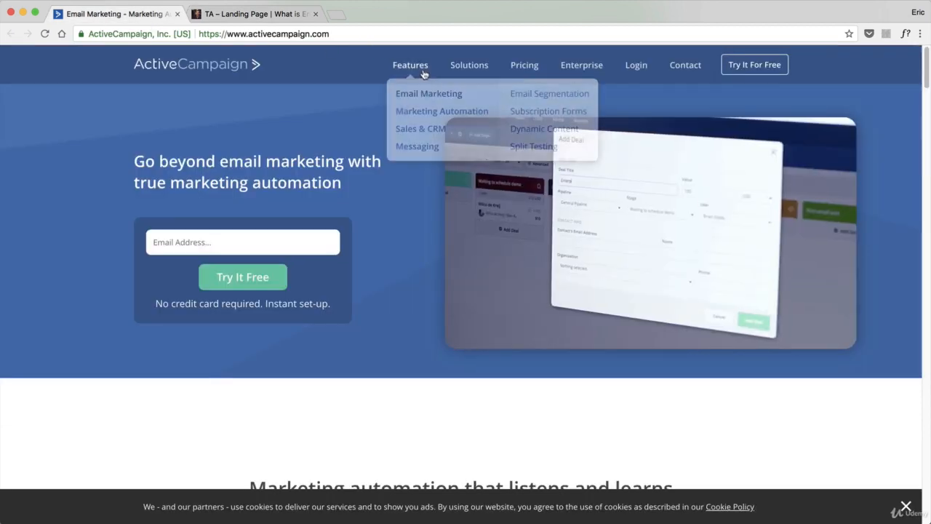
left_click(315, 14)
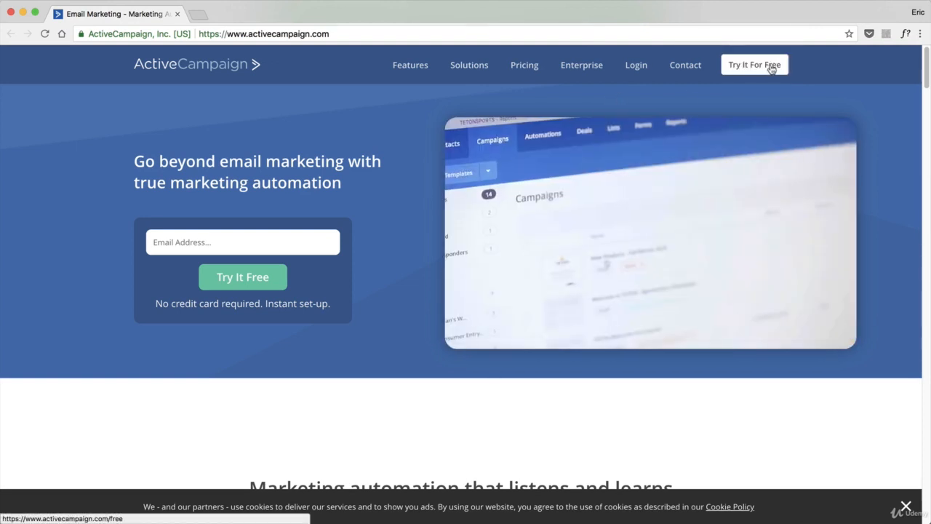
left_click(645, 69)
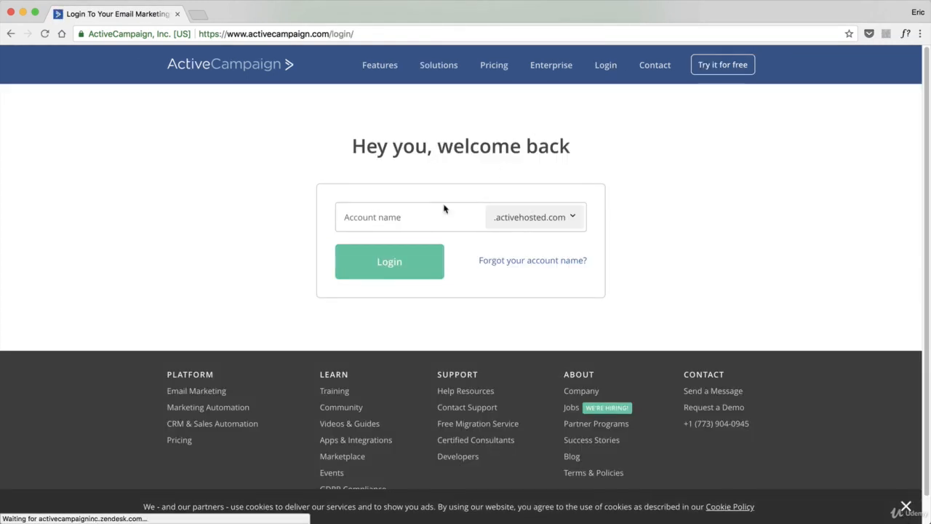
left_click(440, 200)
left_click(363, 254)
left_click(410, 271)
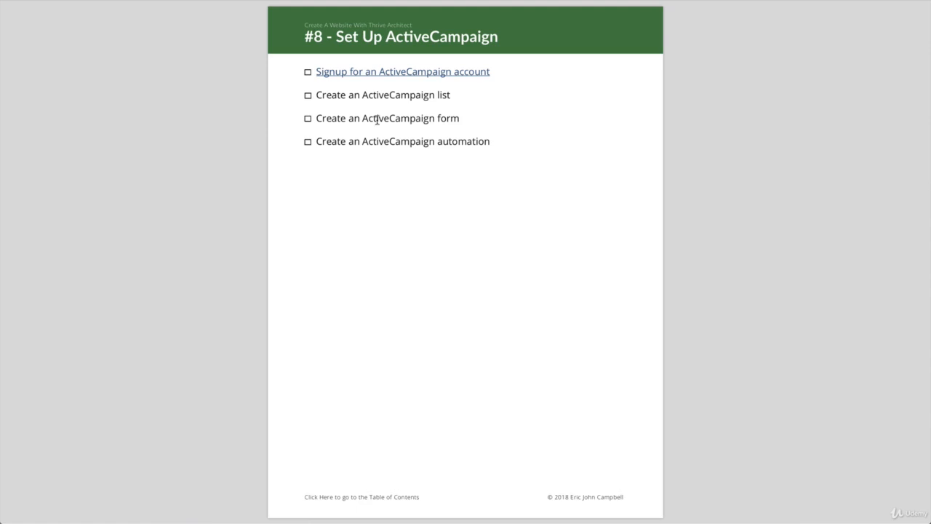
Tick the signup item in the setup checklist and open the Lists page in ActiveCampaign
left_click(307, 73)
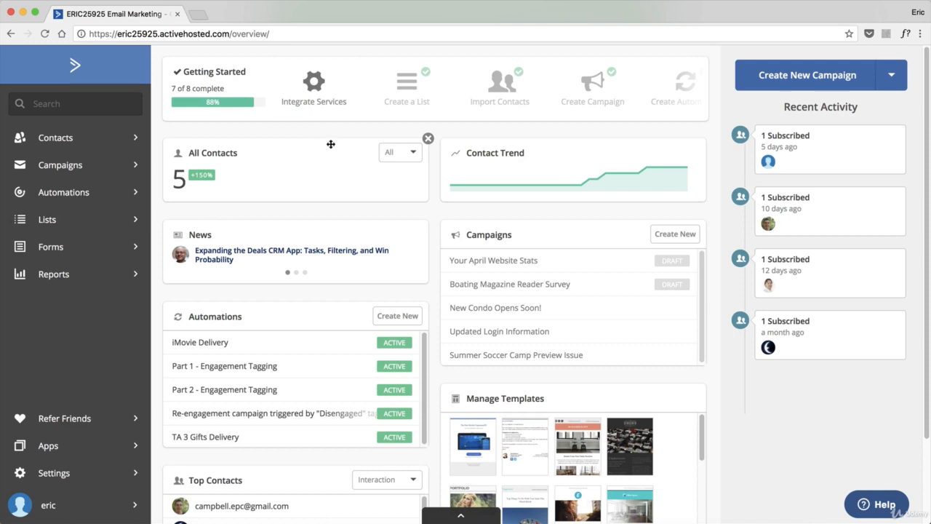
mouse_move(573, 283)
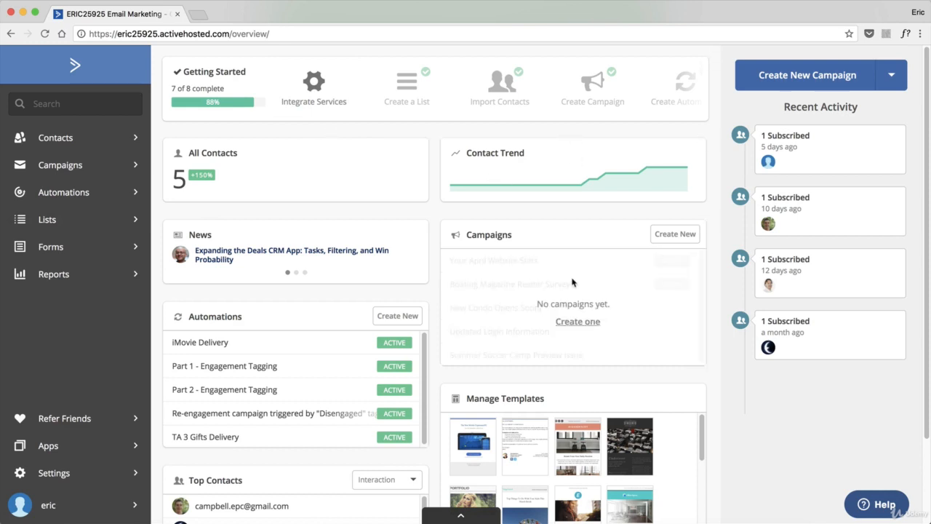
left_click(81, 221)
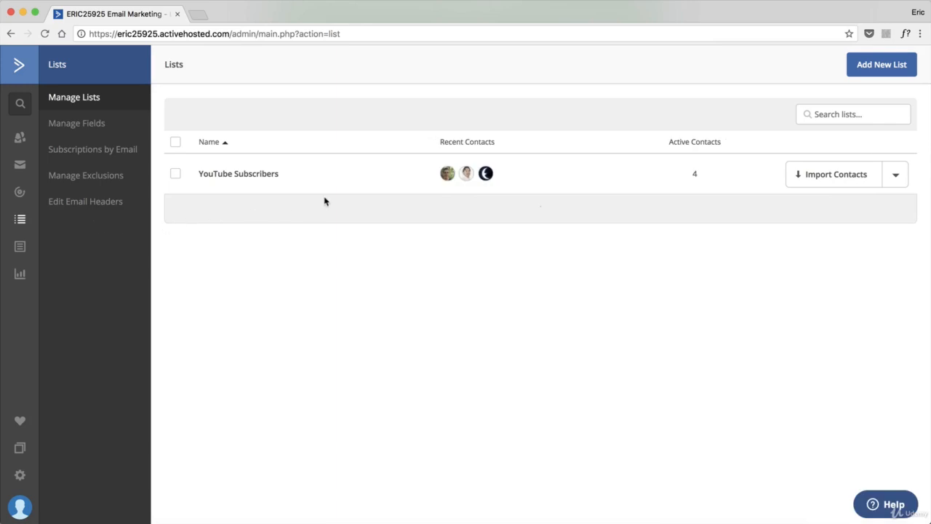
Start a new list named Thrive Architect Builders
left_click(865, 73)
left_click(427, 151)
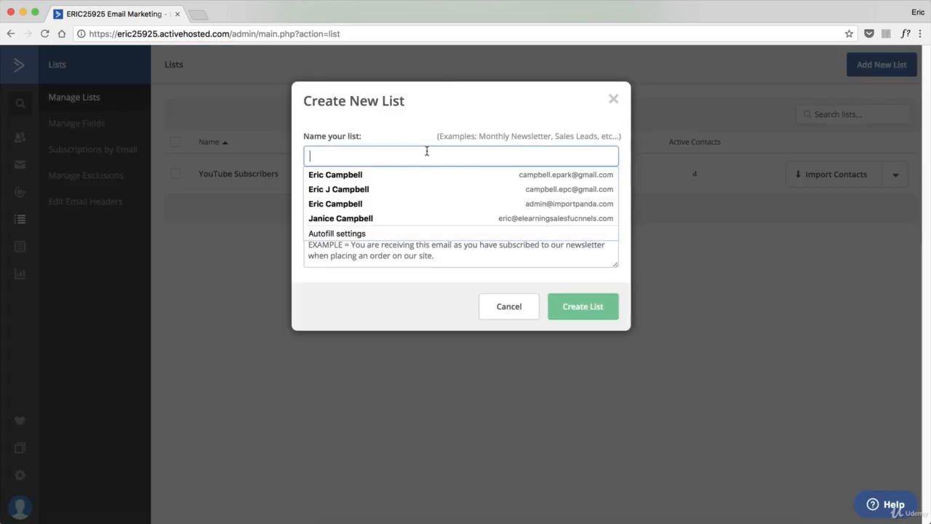
left_click(427, 131)
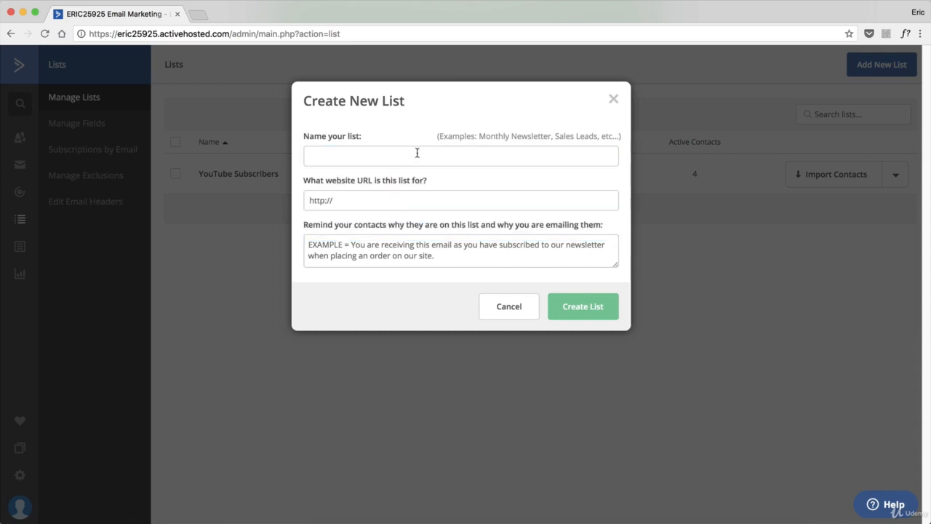
left_click(418, 151)
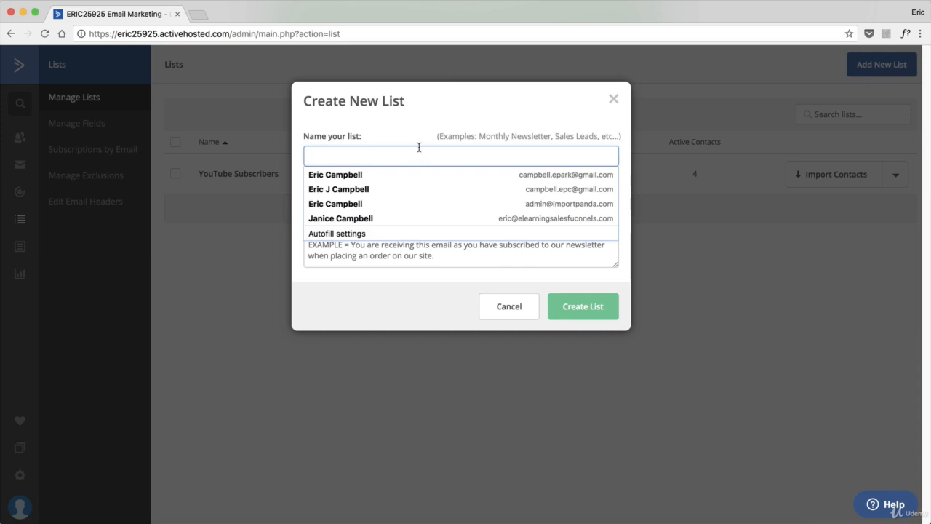
type("Thrive Architec")
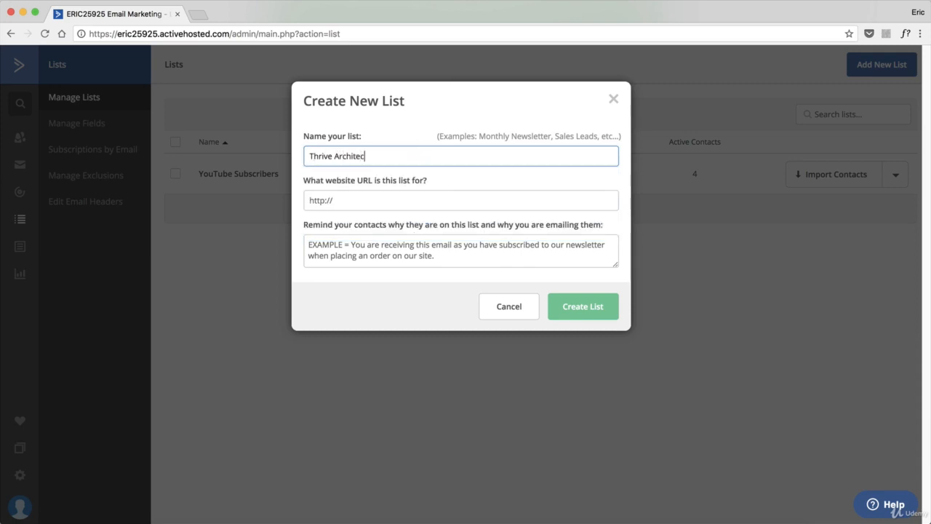
type("t Builders")
left_click(384, 203)
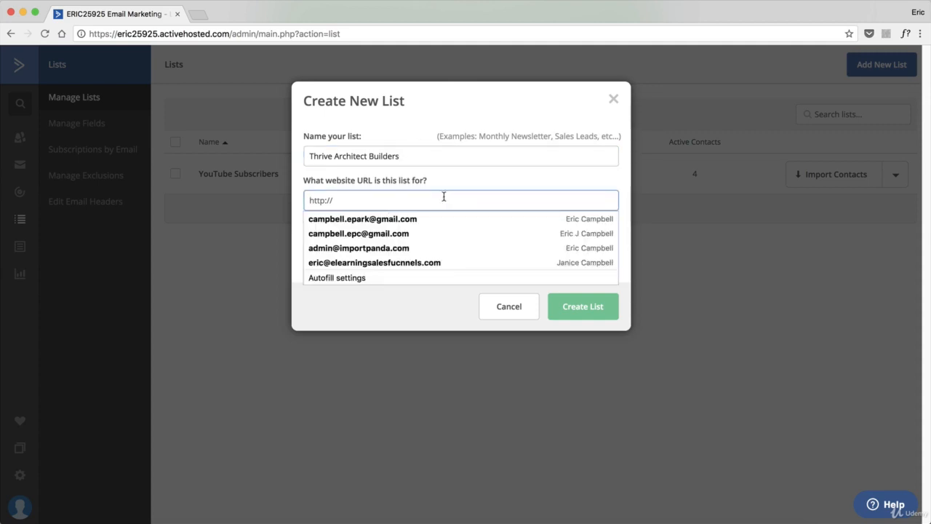
type("http://eric.camp")
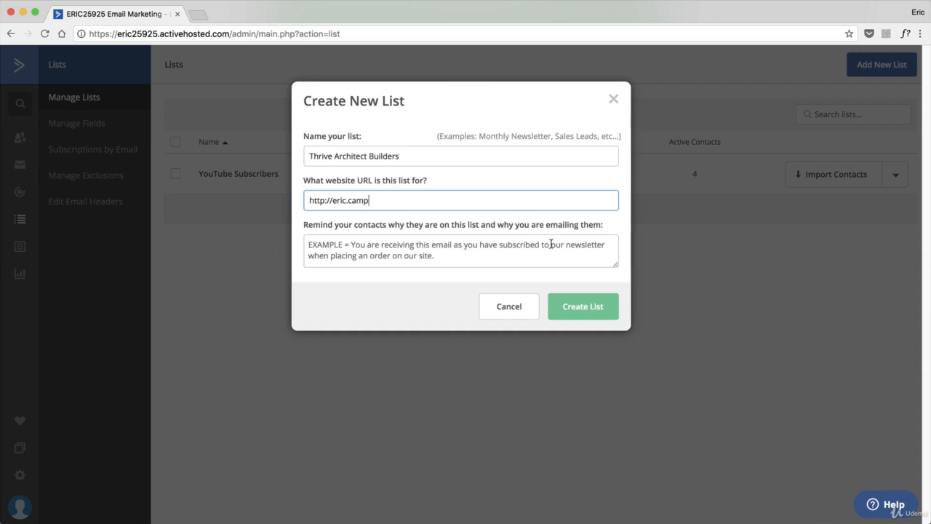
Enter the reminder 'You are receiving this email because you signed up on my website for some goodies.' and create the list
left_click(520, 261)
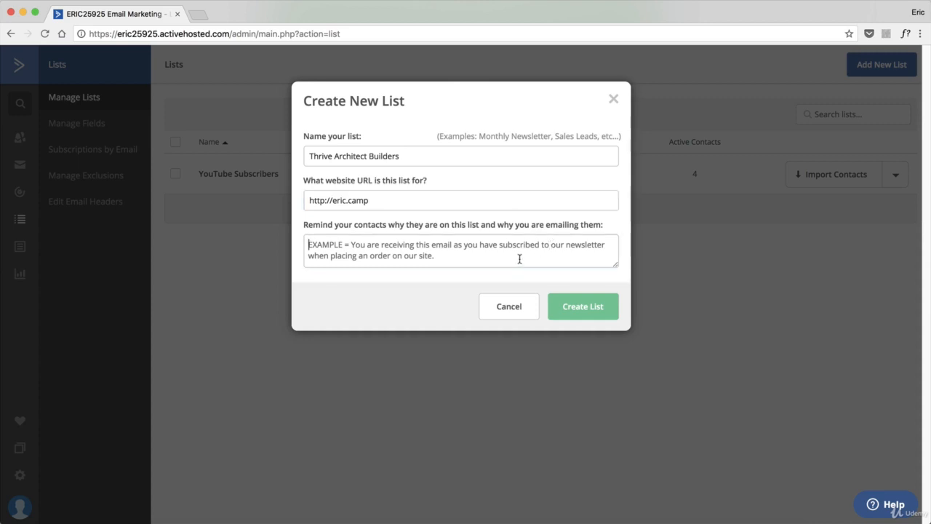
type("You are receiving this email because you signed up on my website for some goodies.")
left_click(589, 309)
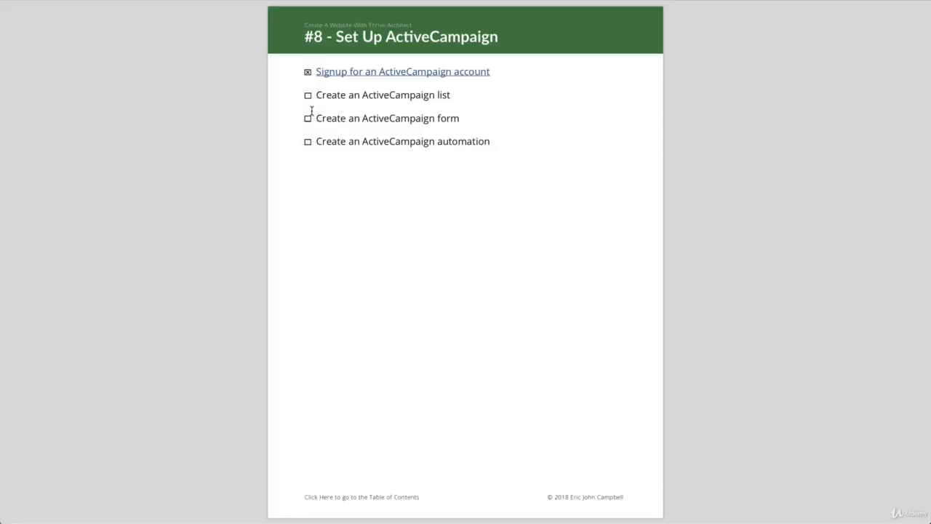
Tick the list item in the setup checklist and open the Forms page in ActiveCampaign
left_click(308, 96)
key("super+Tab")
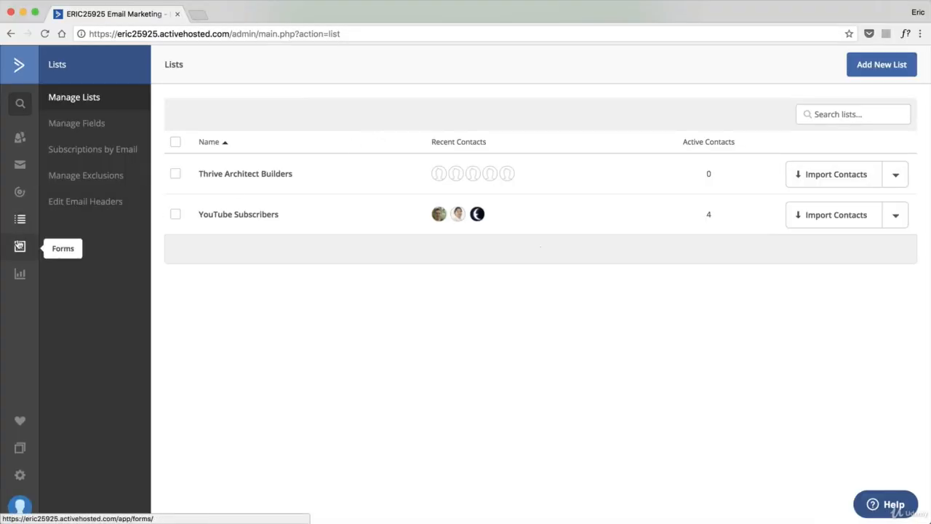
left_click(20, 246)
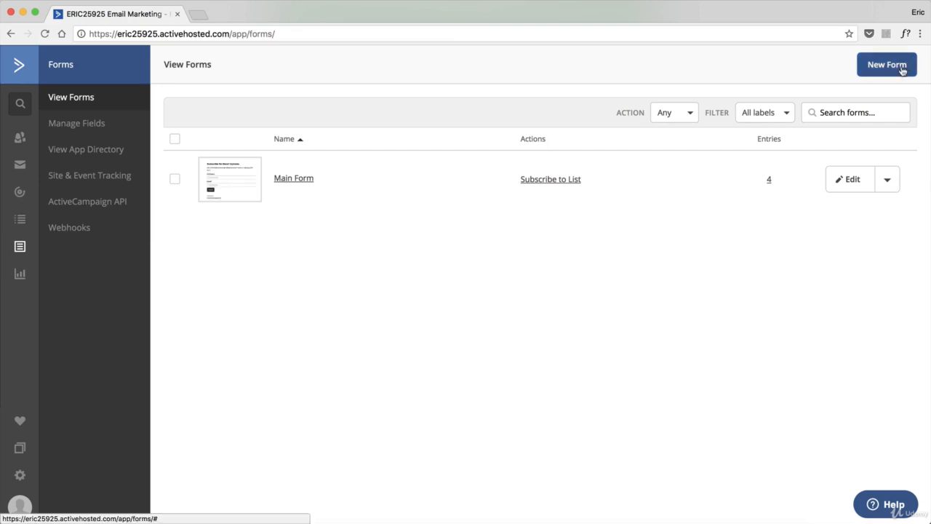
Create a new inline form named Homepage that subscribes to the Thrive Architect Builders list
left_click(888, 64)
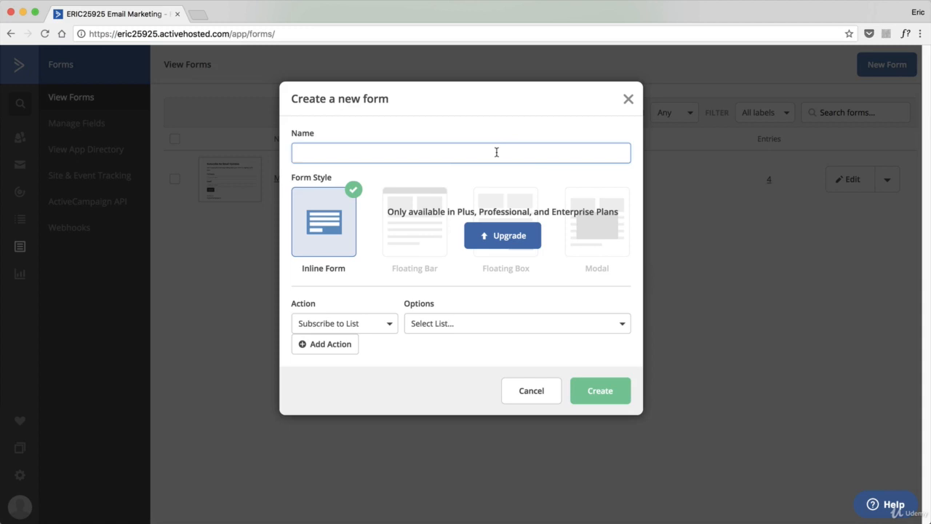
type("Homepage")
left_click(415, 324)
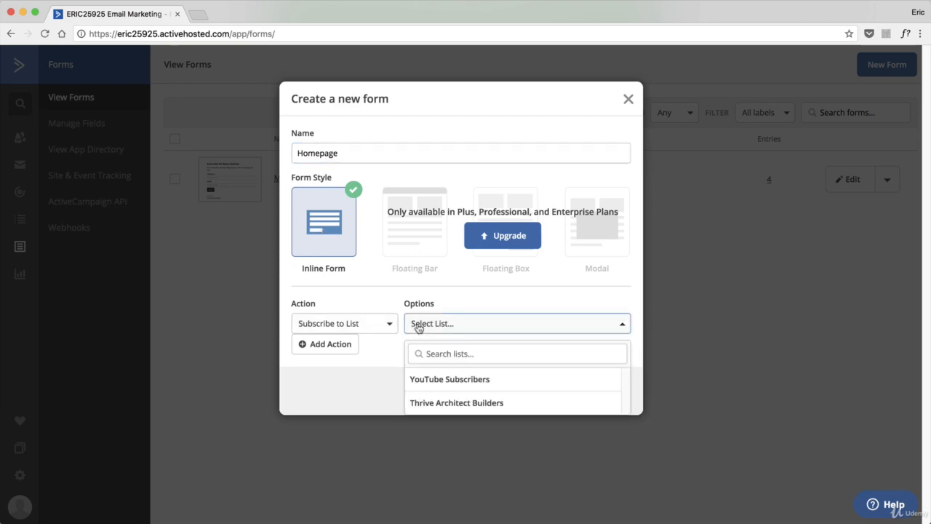
left_click(460, 409)
left_click(582, 394)
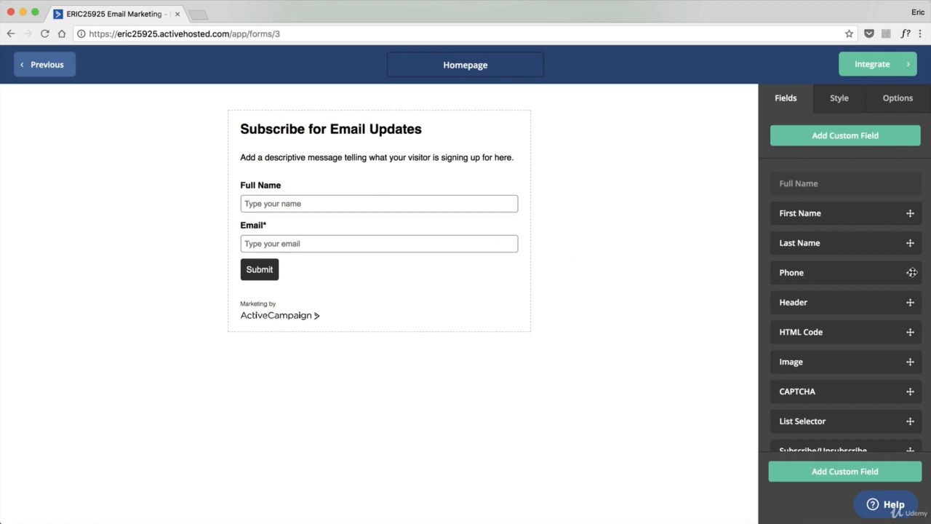
Add a Phone field below the Email field, then remove it from the form
left_click_drag(909, 272, 412, 251)
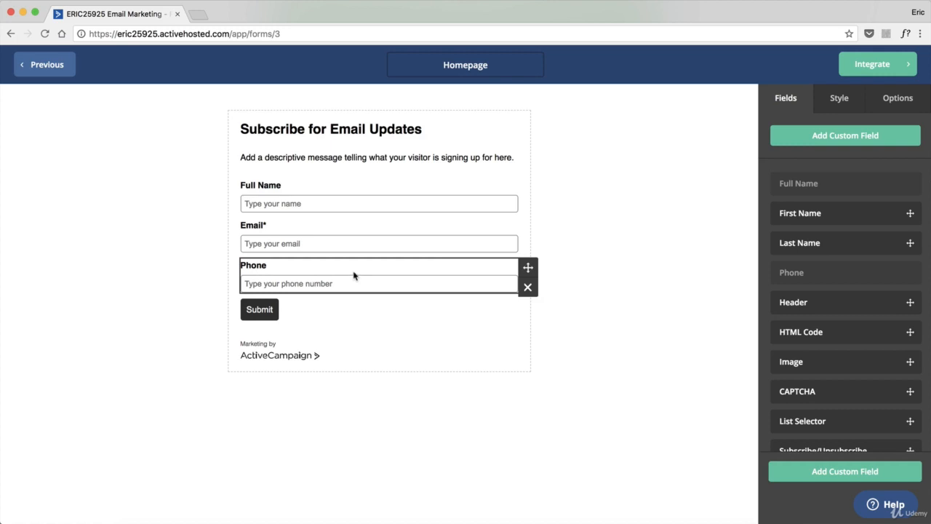
left_click(527, 291)
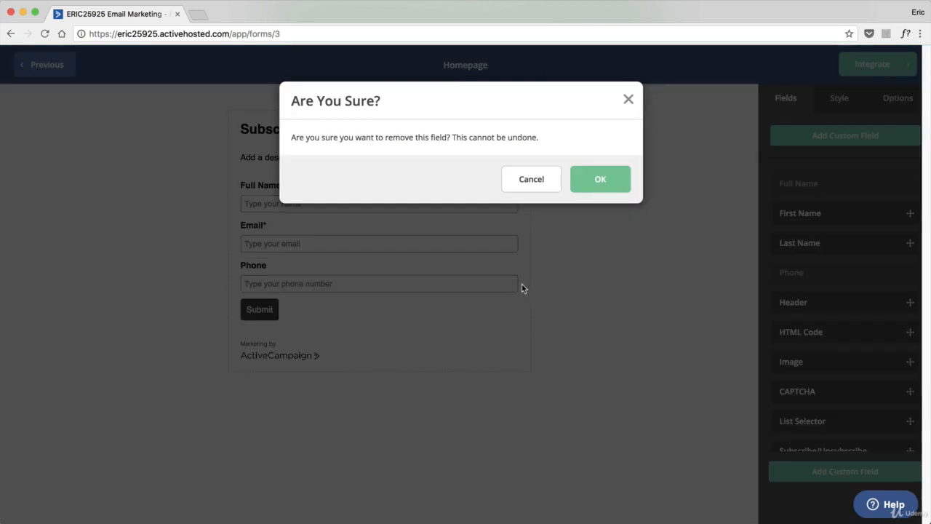
left_click(608, 179)
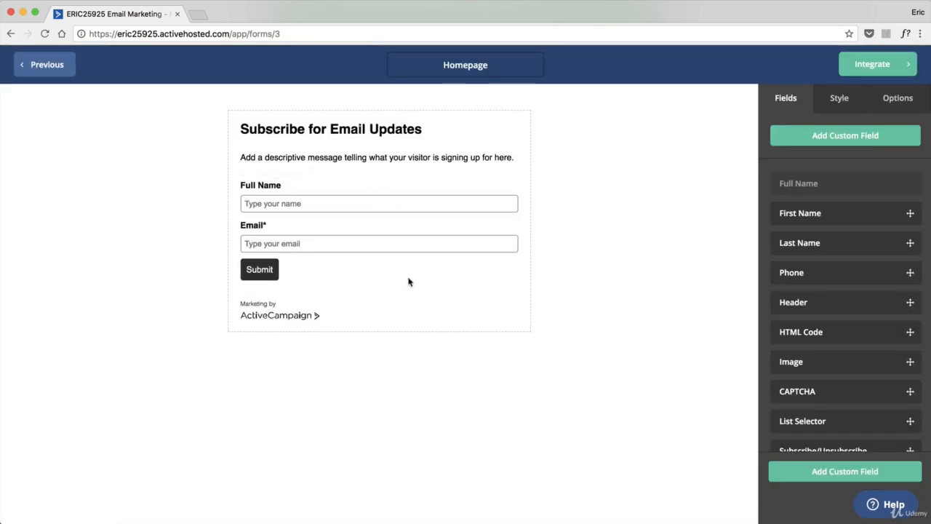
Select Thrive Architect Builders as the subscribe list in the form's options
left_click(902, 106)
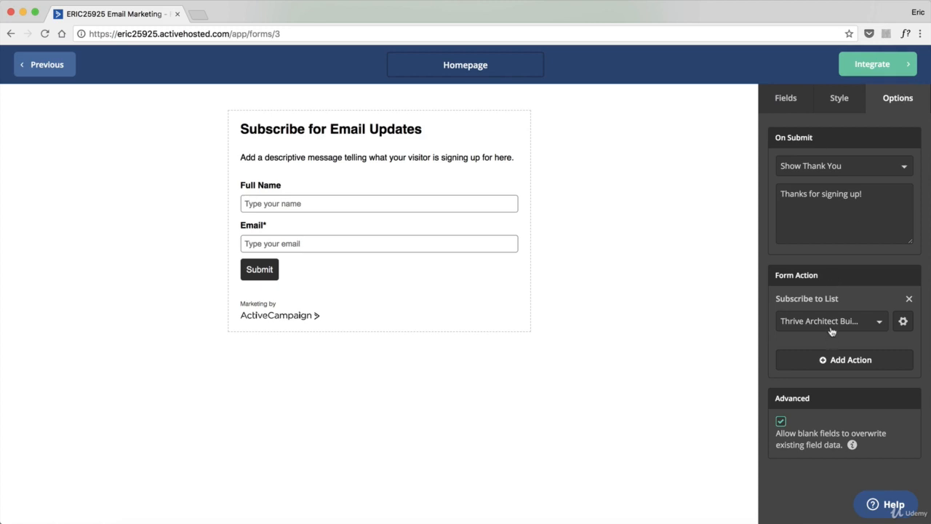
left_click(866, 323)
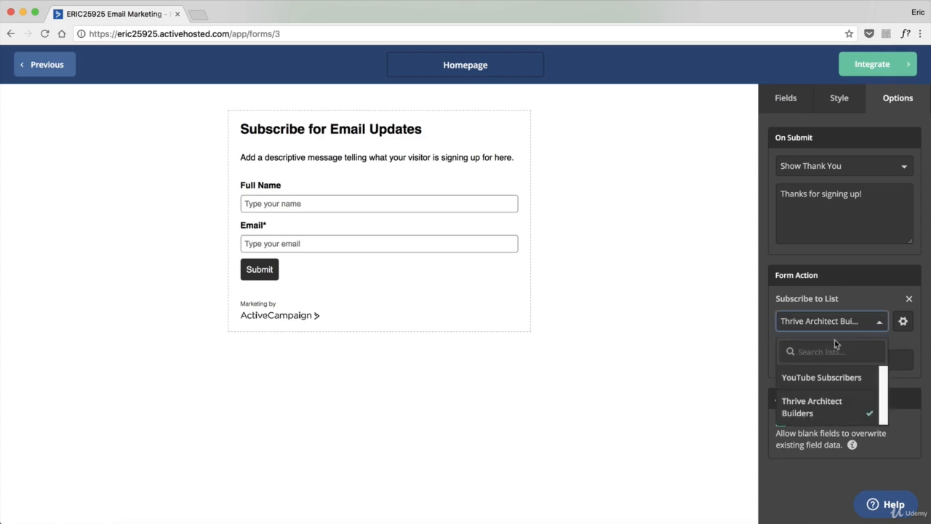
left_click(811, 410)
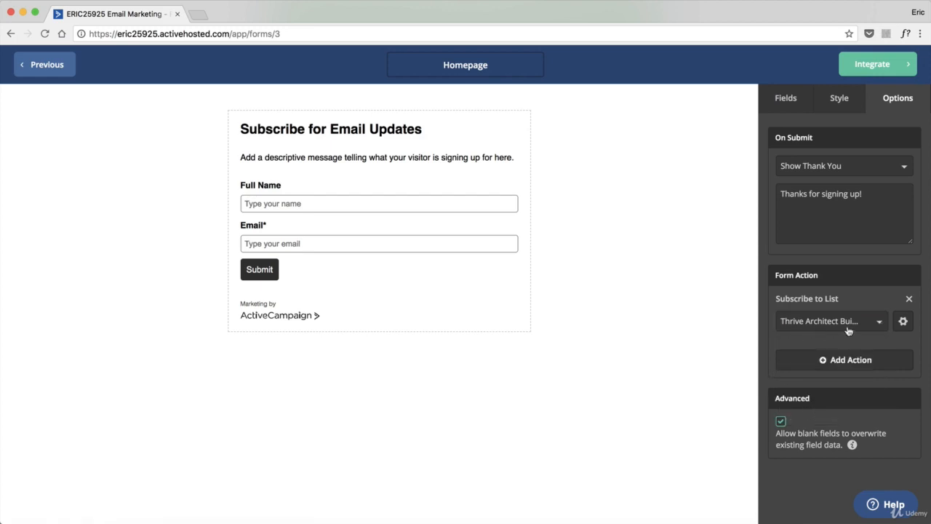
Open the form action settings and preview the opt-in confirmation email
left_click(903, 323)
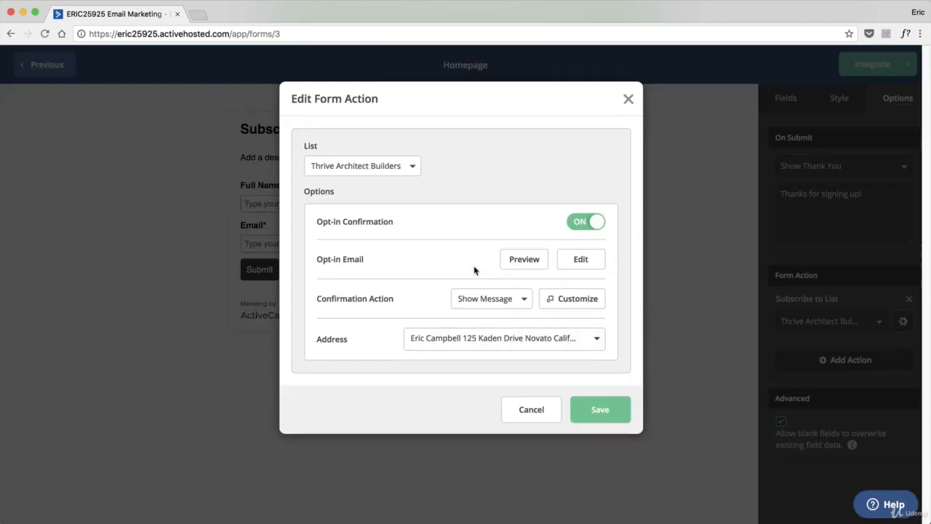
left_click(518, 260)
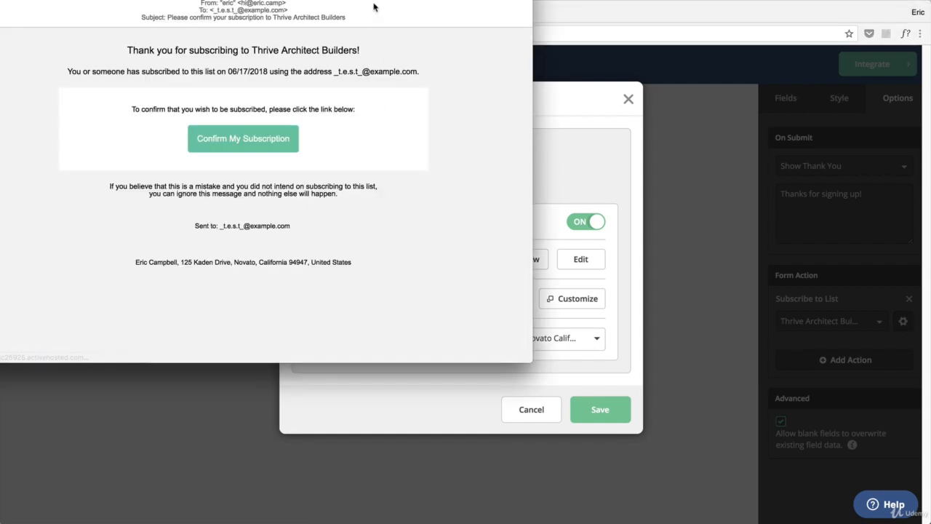
left_click_drag(375, 8, 581, 80)
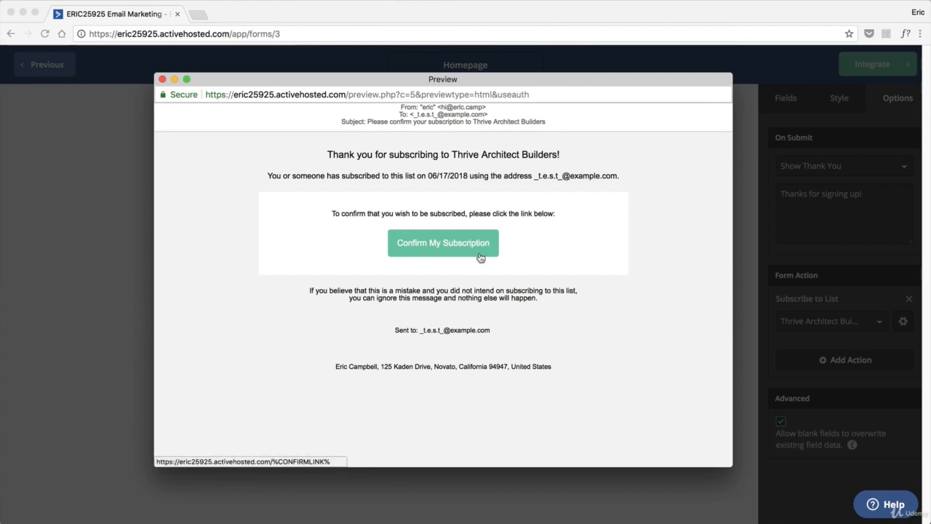
left_click(163, 79)
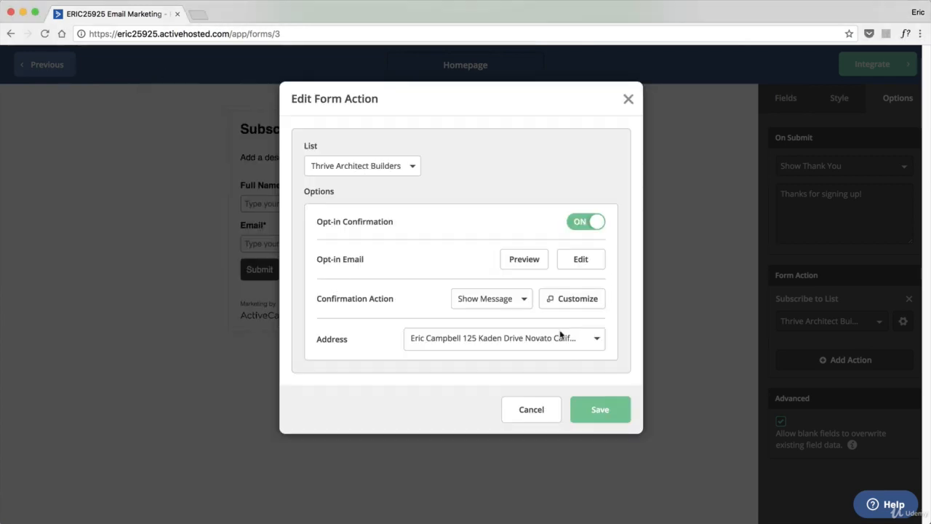
Open the opt-in email for editing and add a text block reading "Thank you for joining our email list. You are one step away from receiving your free PDF!"
left_click(580, 263)
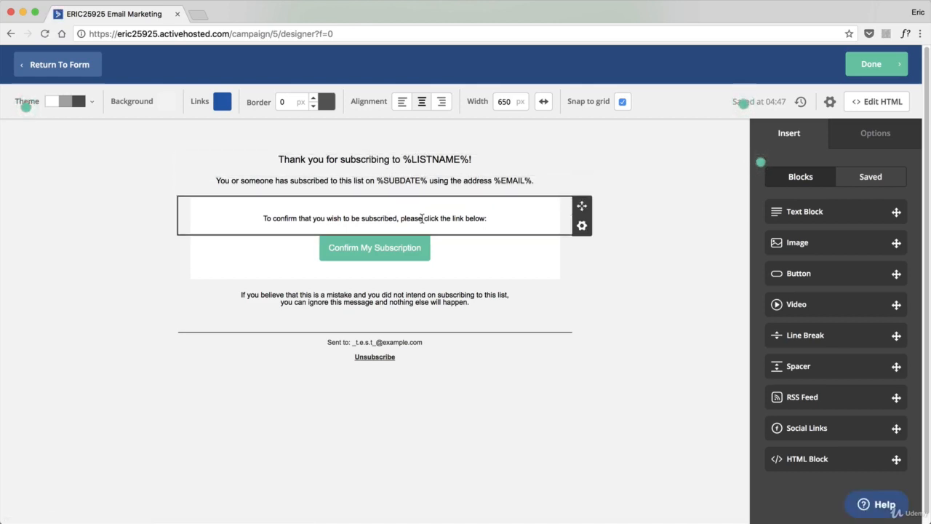
left_click_drag(805, 211, 369, 218)
left_click(382, 201)
type("Tha")
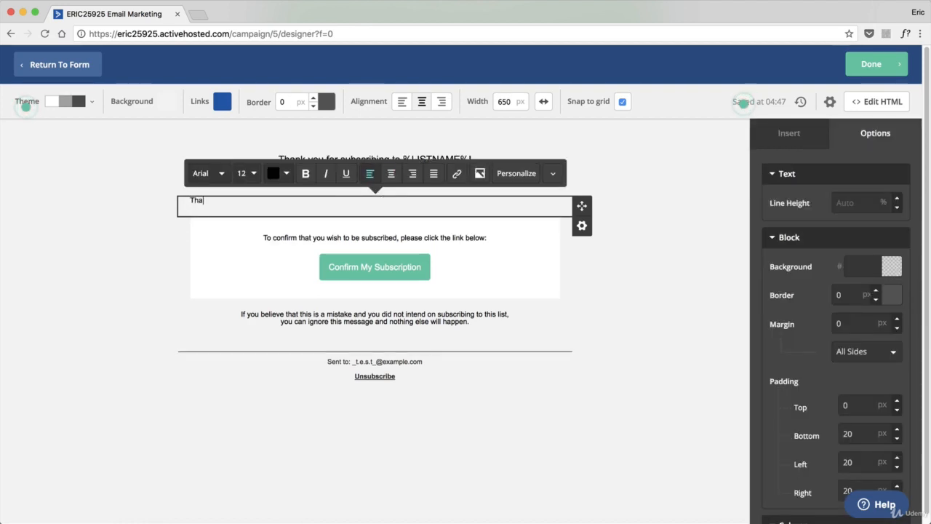
type("nk you for joining our em")
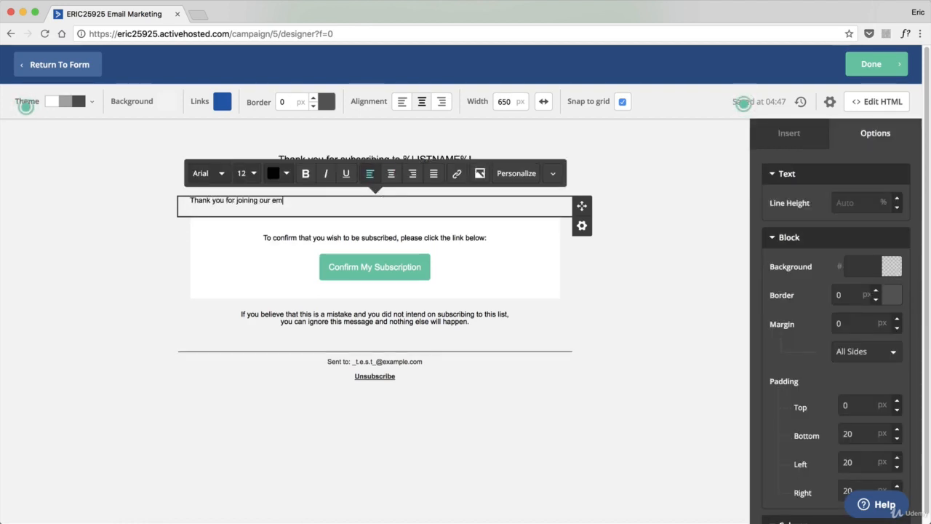
type("ail list. You are one st")
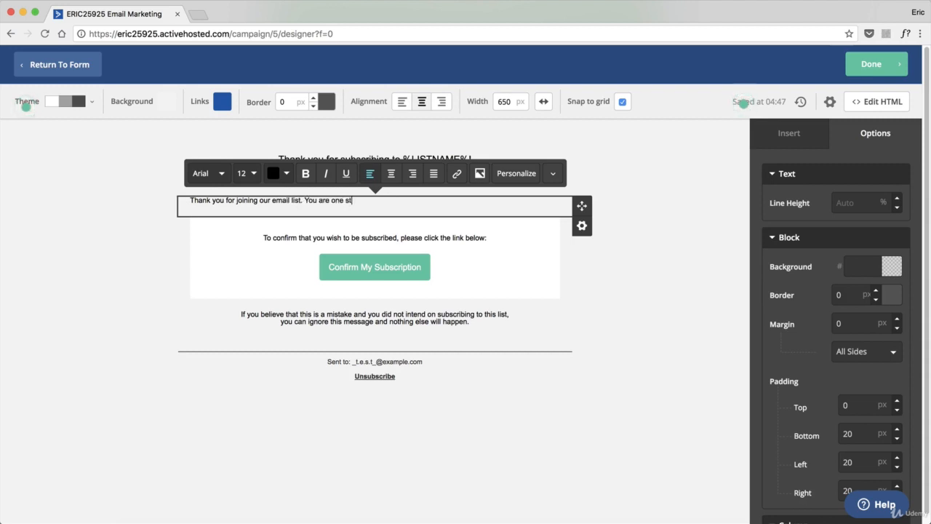
type("ep away from receiving yo")
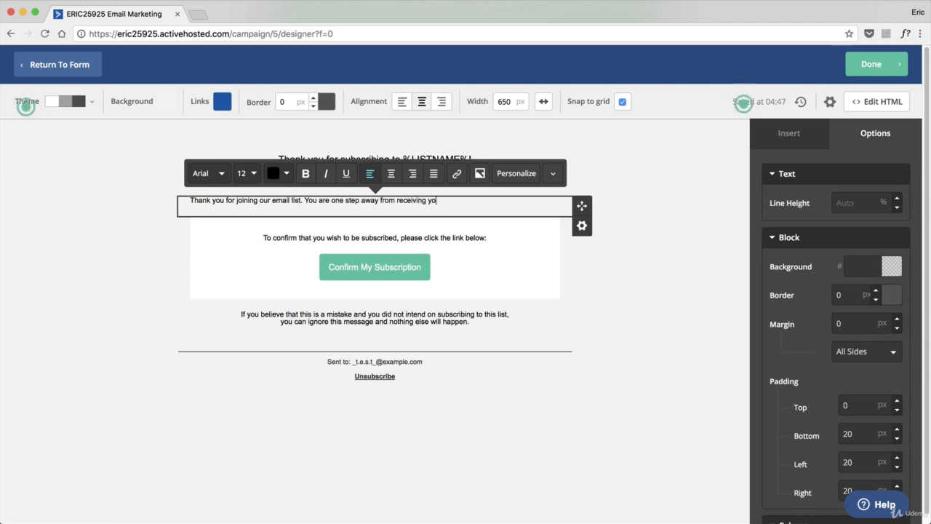
type("ur free PDF!")
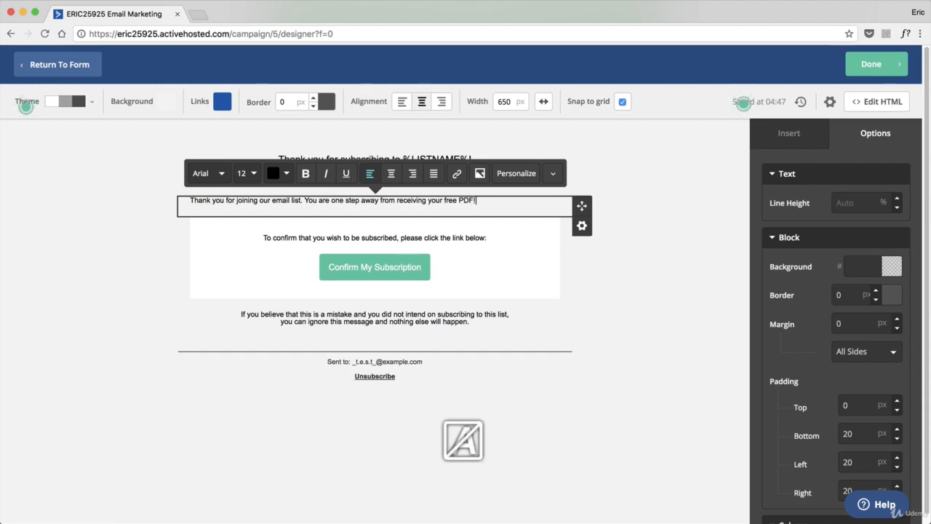
Format all of the new text block's text as 15 px bold
key("super+a")
left_click(252, 174)
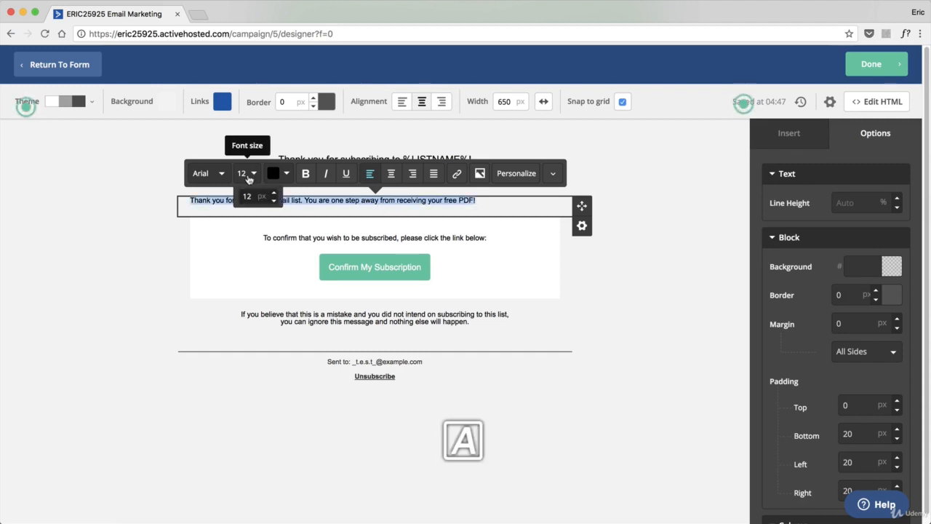
left_click(274, 192)
left_click(274, 192)
left_click(274, 193)
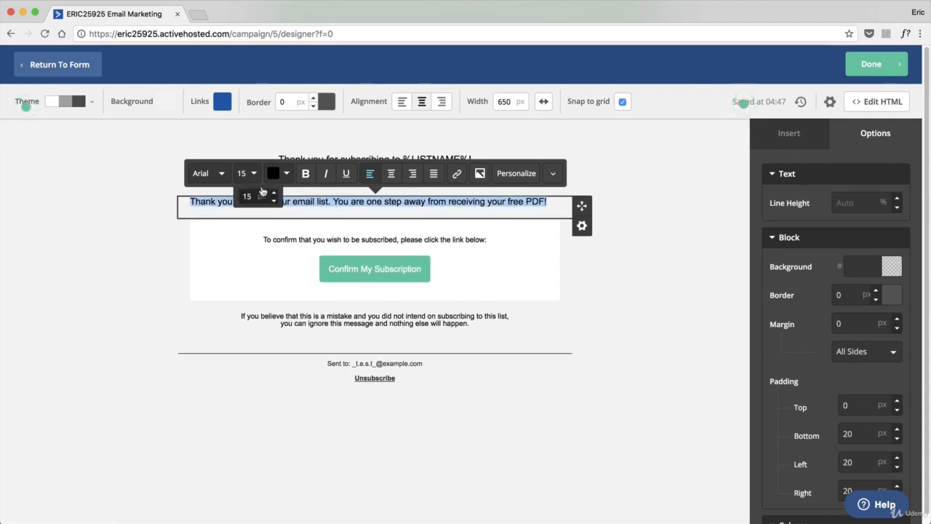
left_click(300, 174)
left_click(476, 210)
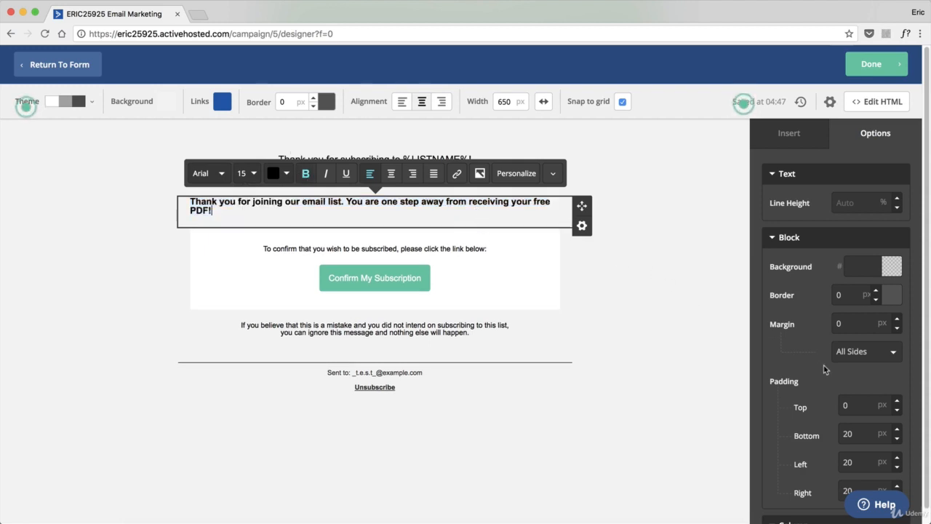
Set the text block's top padding to 20 px
scroll(834, 326, "down", 4)
double_click(846, 270)
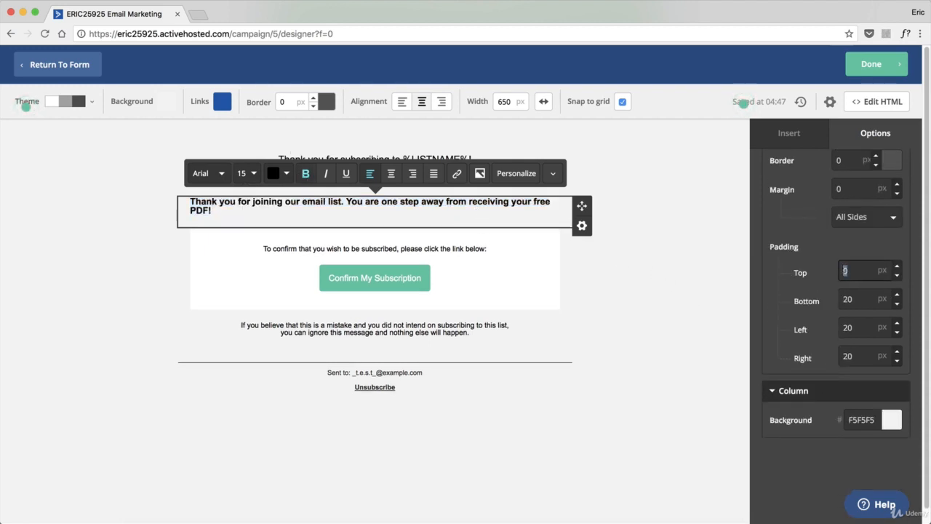
type("20")
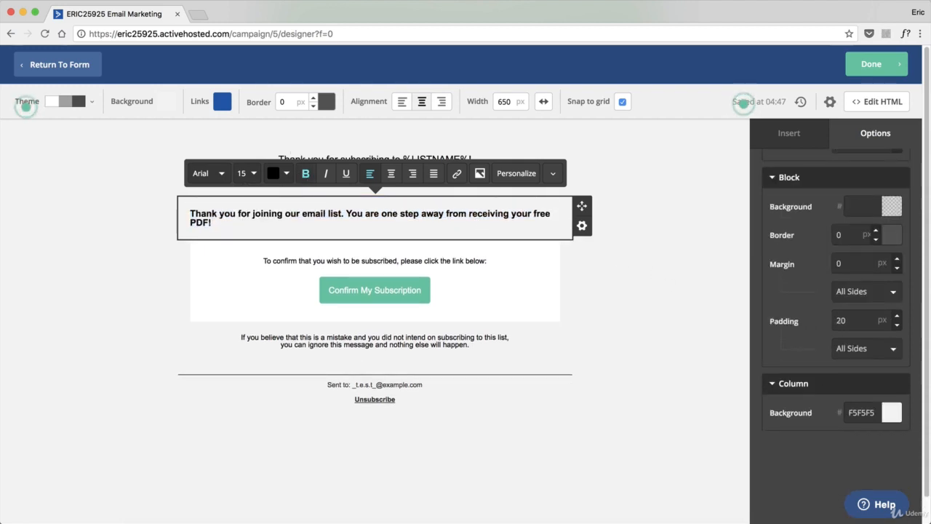
left_click(617, 331)
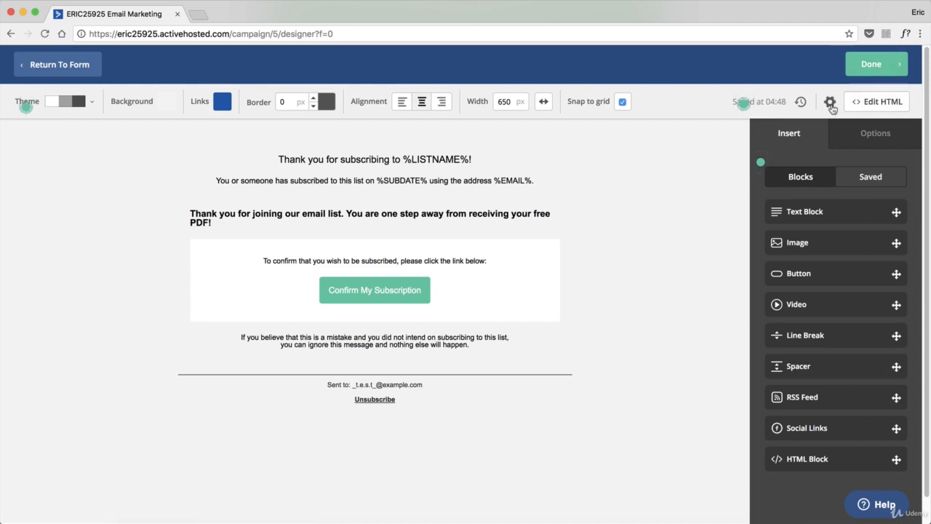
In the email settings, replace %LISTNAME% in the subject with Eric.Camp
left_click(831, 104)
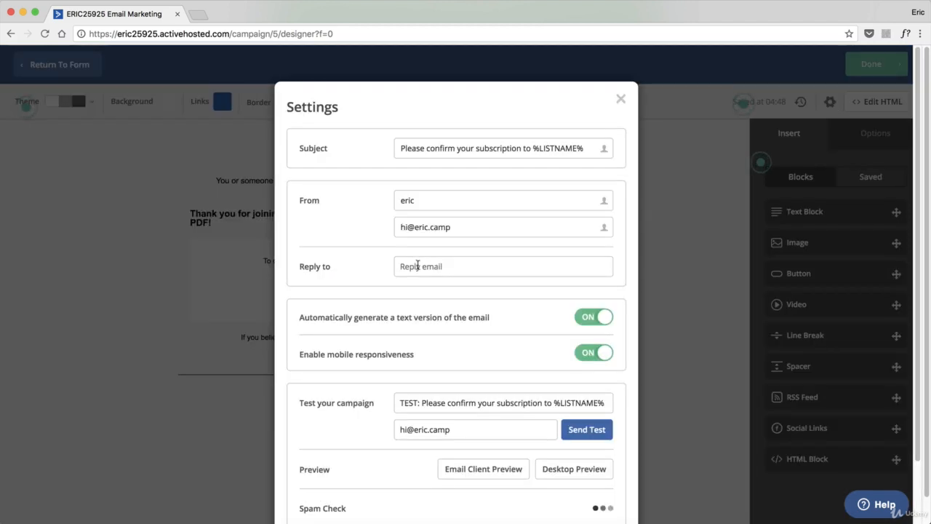
double_click(466, 147)
left_click(463, 148)
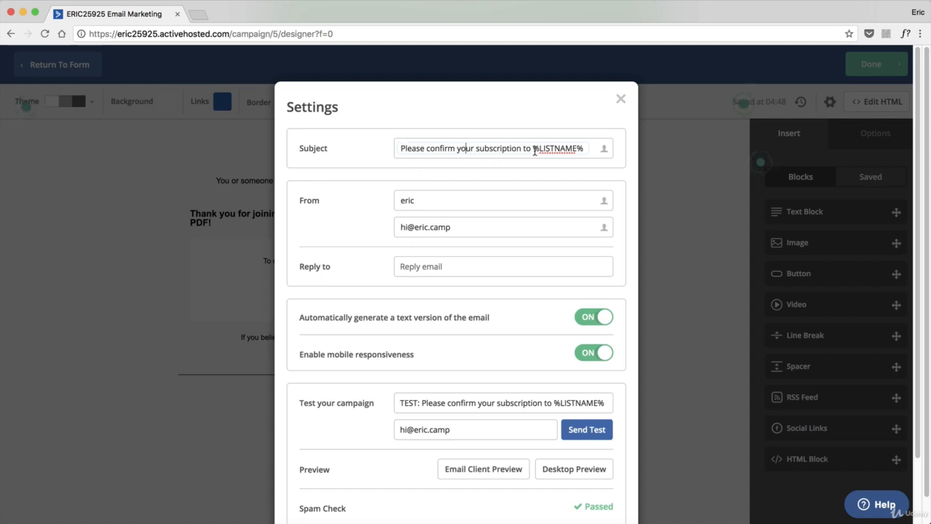
left_click_drag(533, 149, 592, 151)
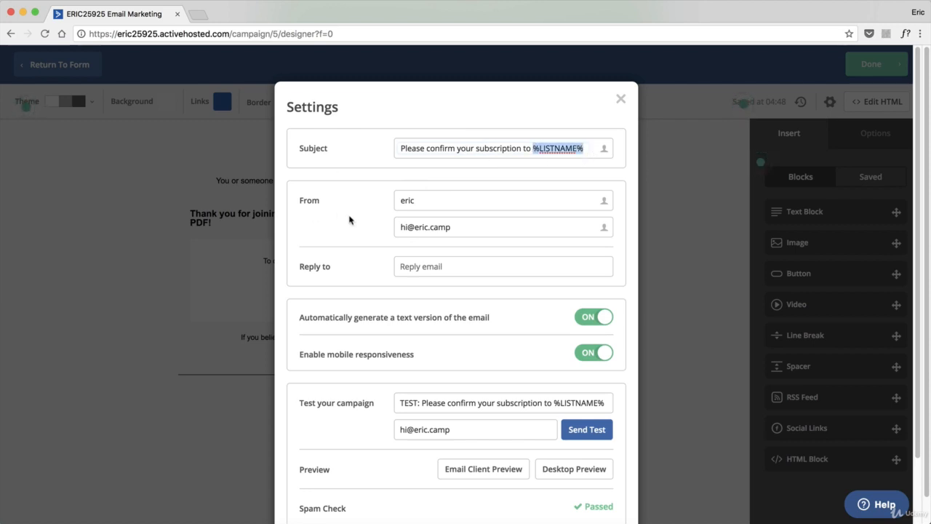
key("BackSpace")
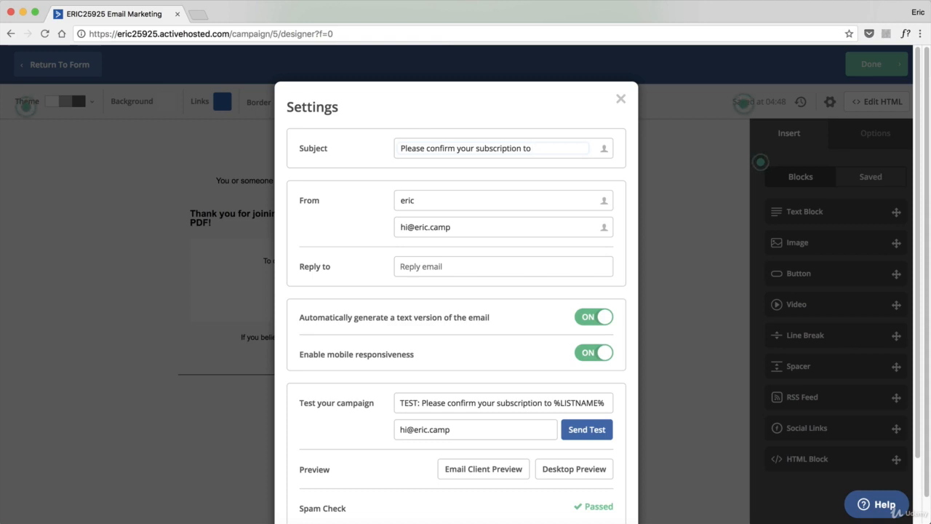
type("Eric.Camp")
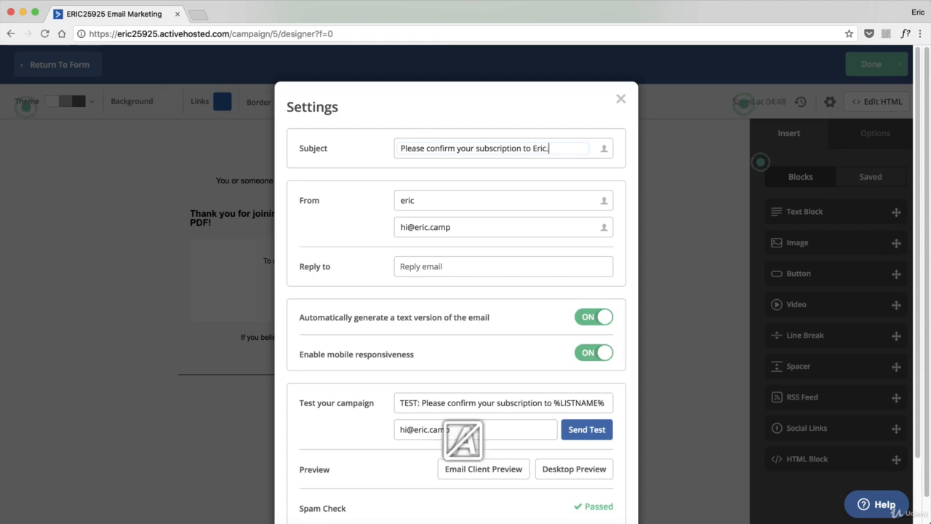
Send a test of the confirmation email to the default test address, accepting the warning
scroll(547, 189, "down", 2)
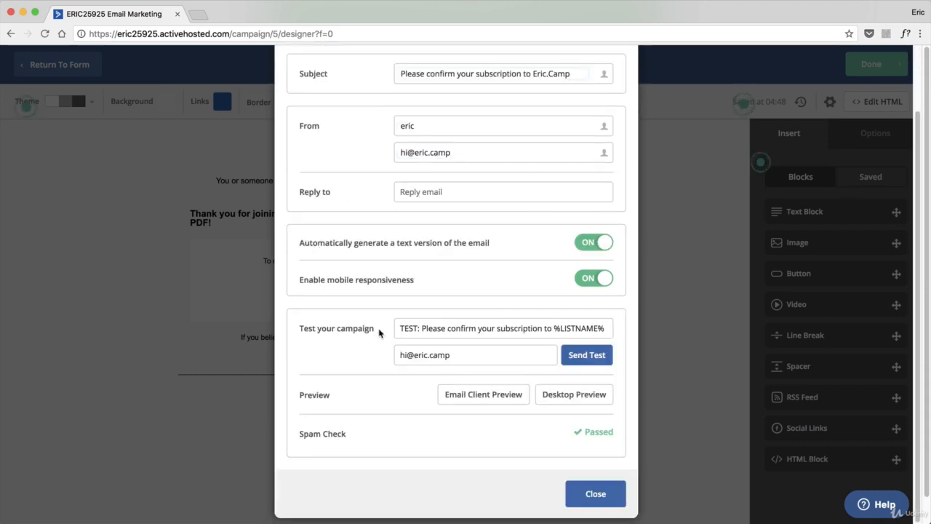
left_click_drag(448, 355, 414, 355)
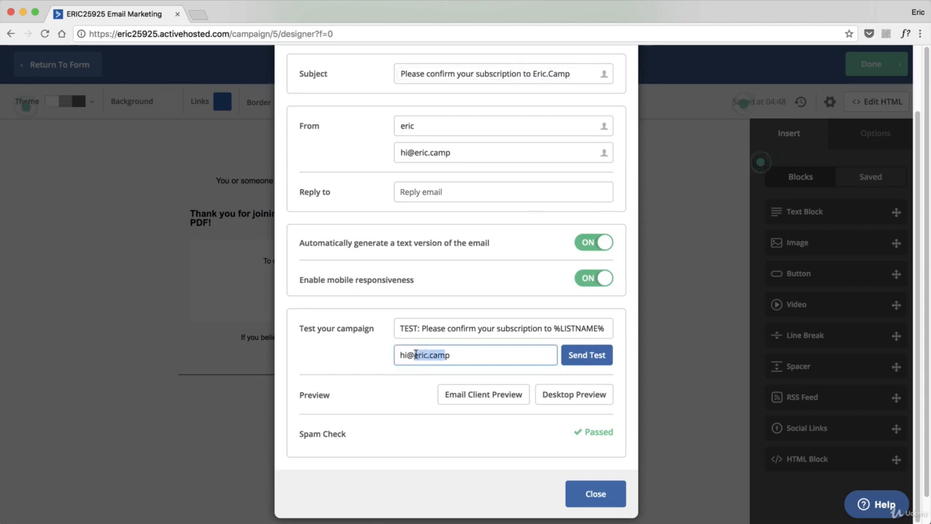
left_click(598, 365)
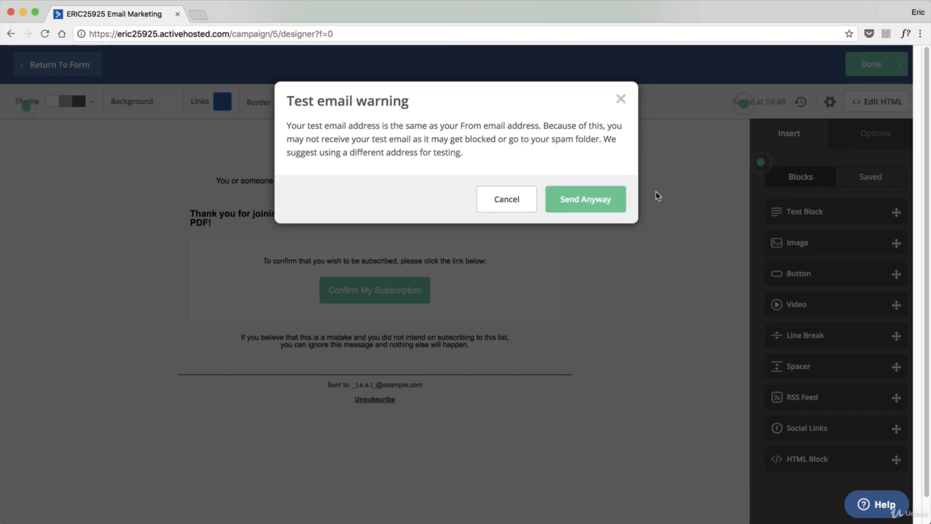
left_click(597, 204)
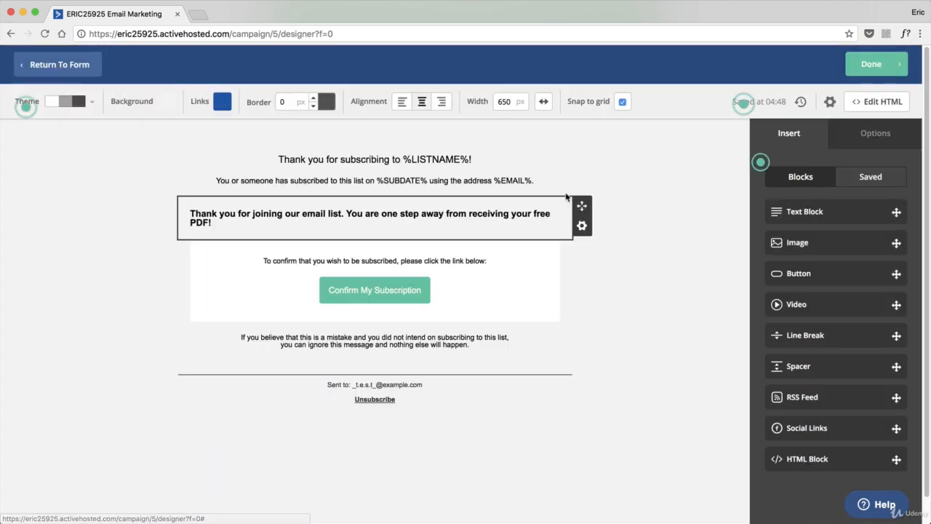
Send another test email to your own Gmail address, then finish with the email designer
left_click(830, 102)
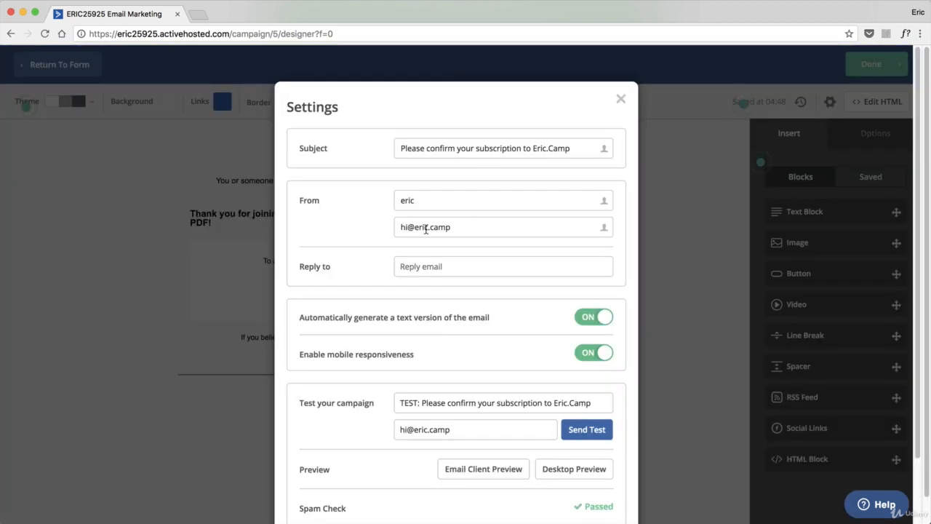
scroll(429, 231, "down", 1)
scroll(329, 473, "down", 1)
triple_click(423, 410)
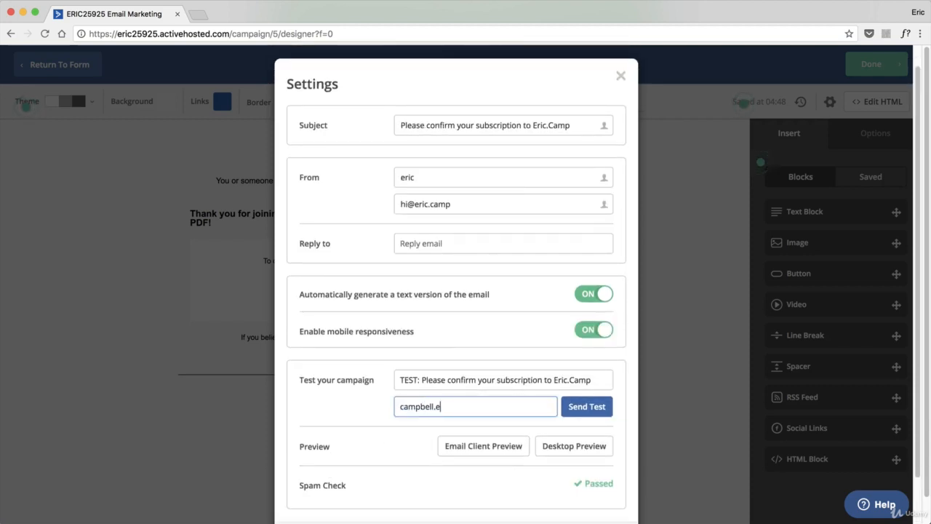
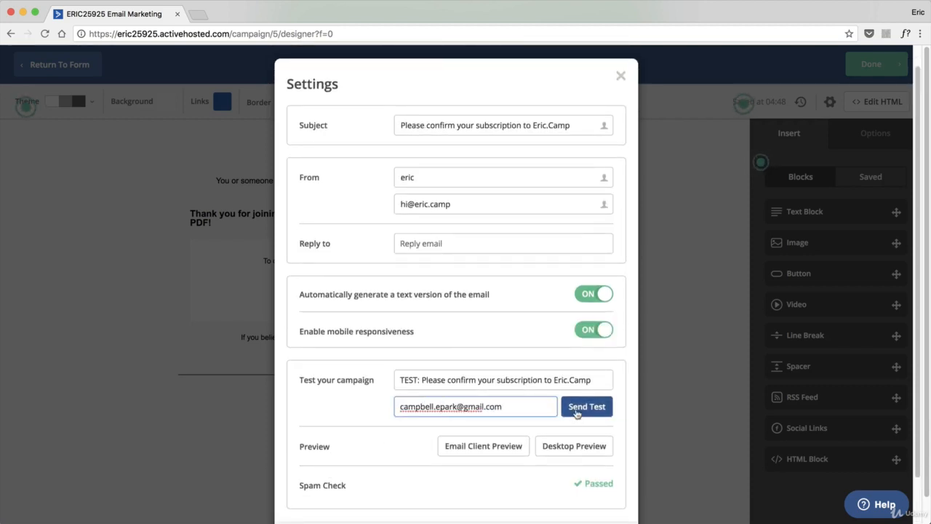
left_click(582, 409)
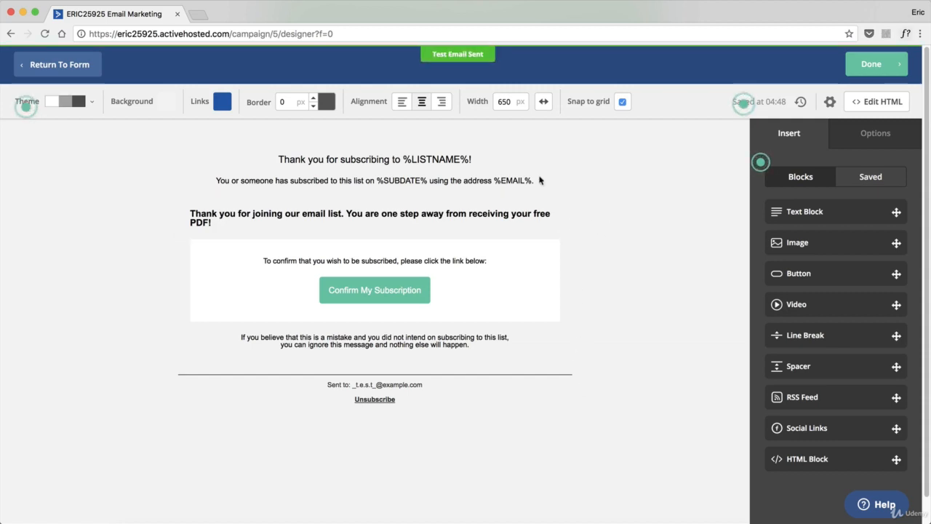
left_click(880, 67)
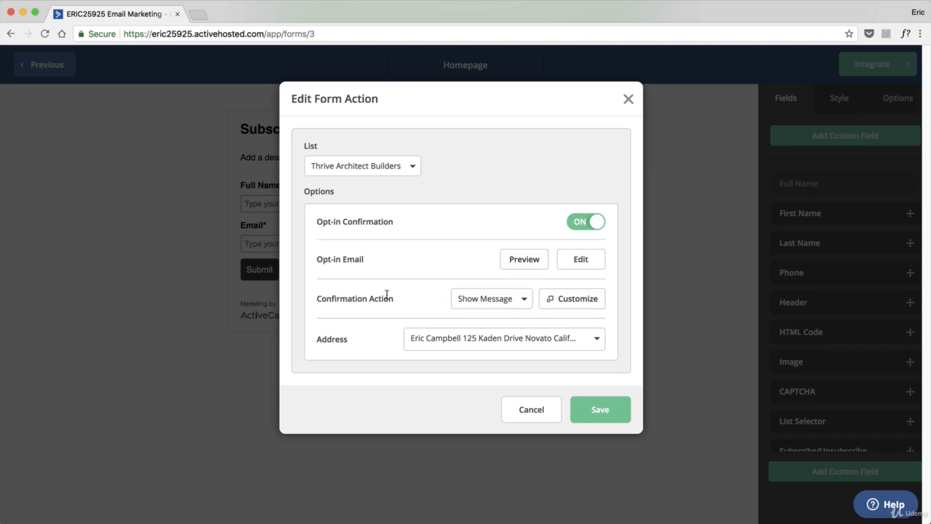
Switch the confirmation action to Redirect to URL and back to Show Message
left_click(514, 307)
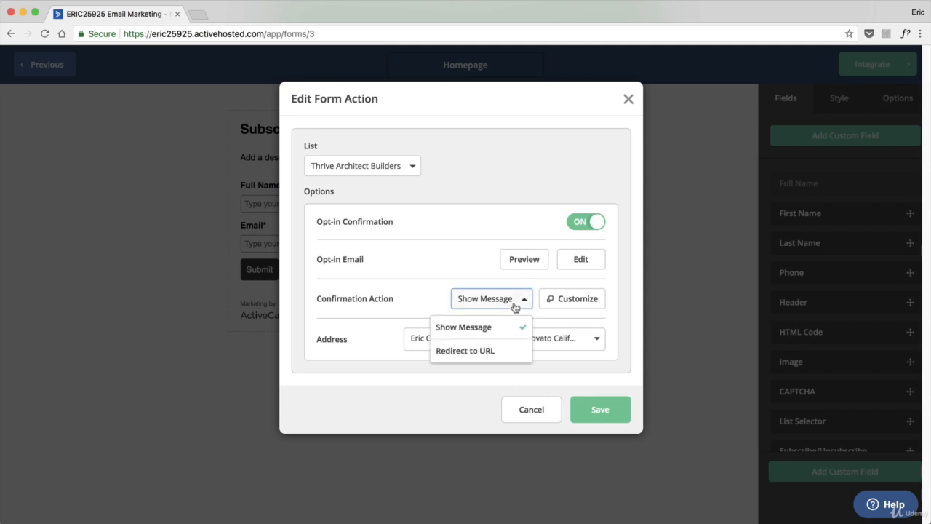
left_click(480, 349)
left_click(476, 327)
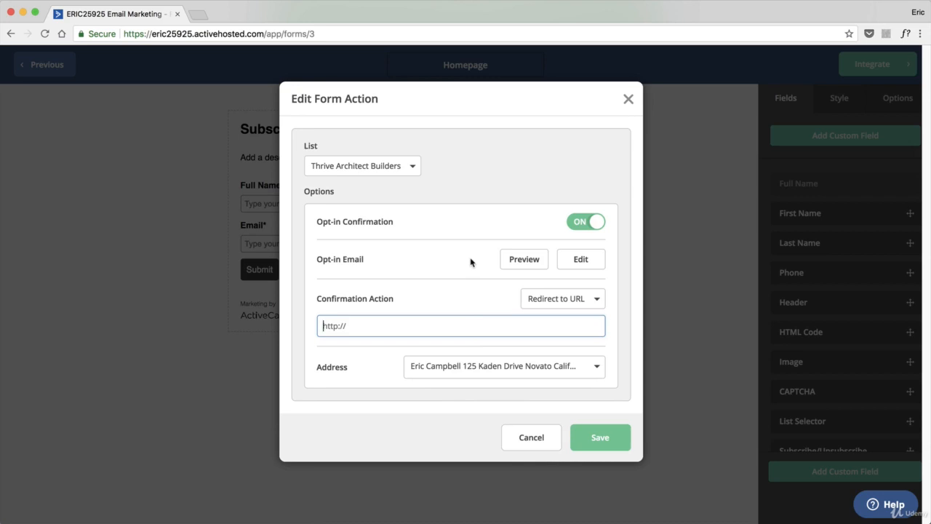
left_click(593, 297)
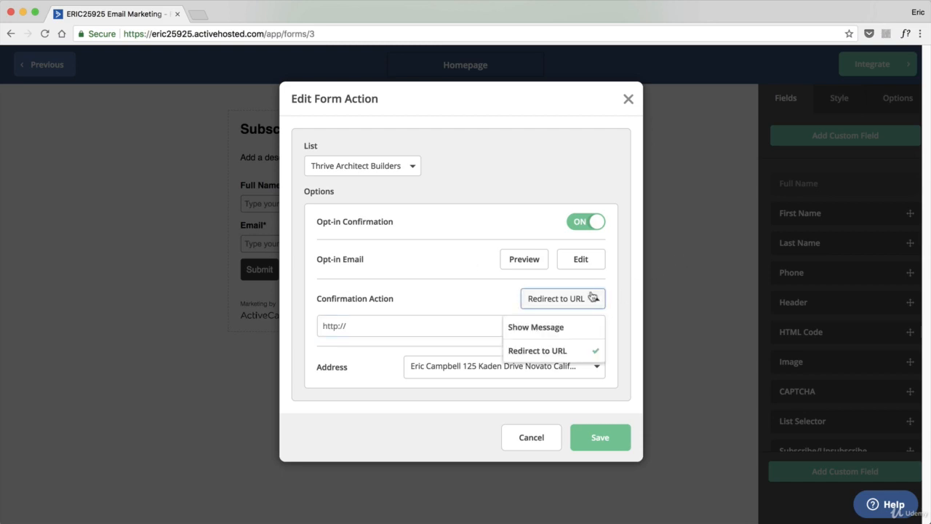
left_click(561, 328)
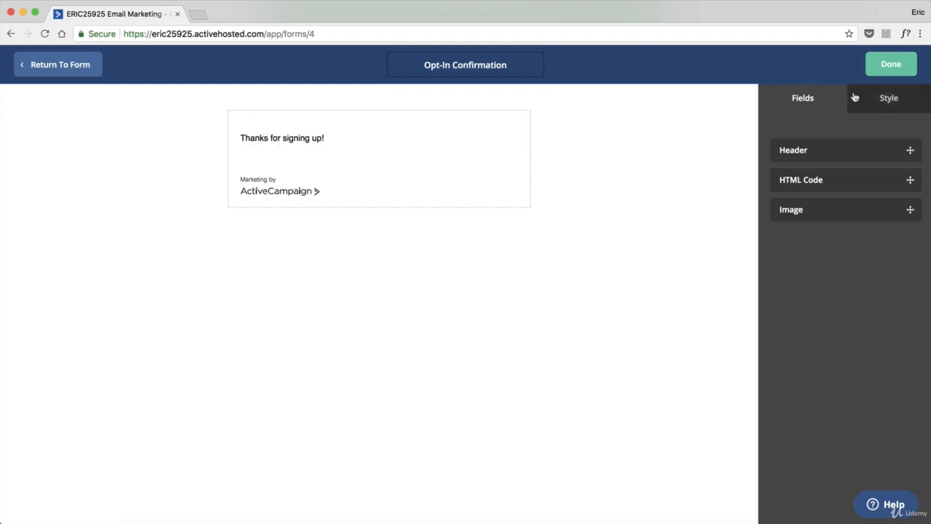
Save the form action, open the Homepage form's integration page, and save and exit to the forms list
left_click(882, 70)
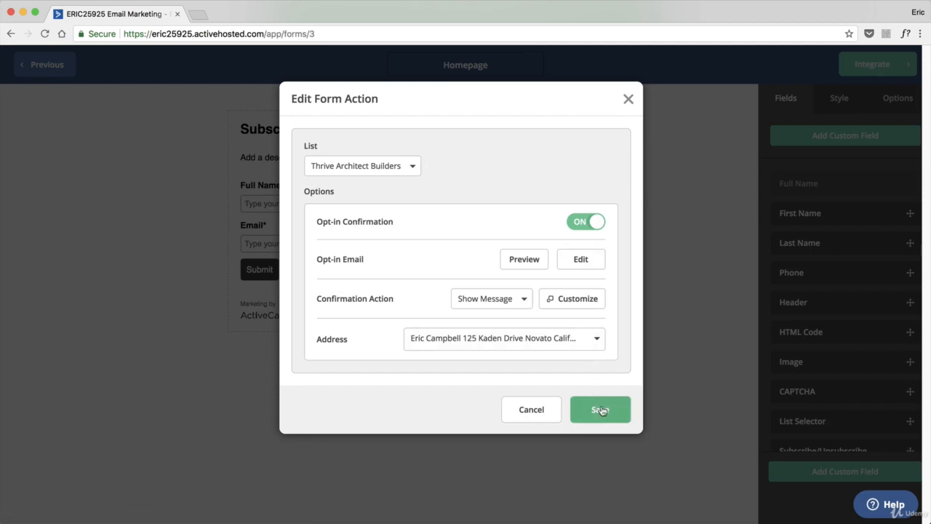
left_click(600, 409)
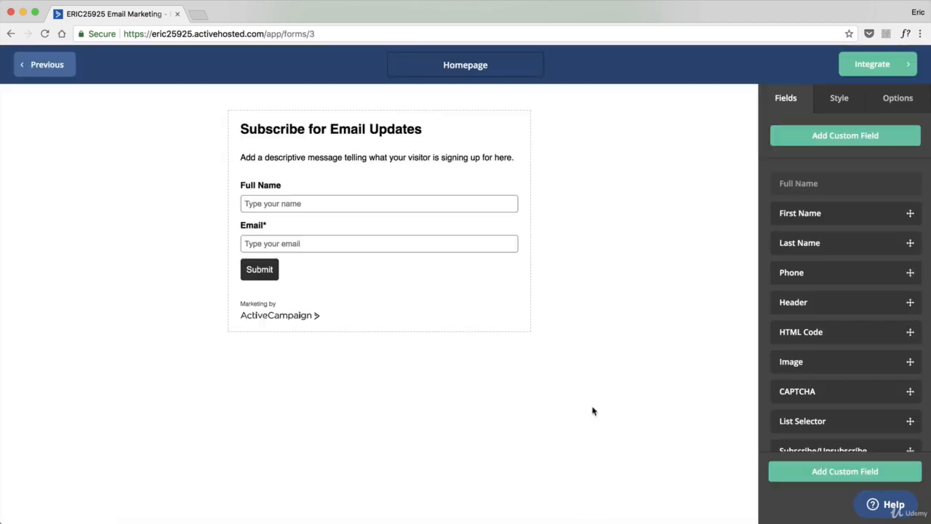
left_click(903, 64)
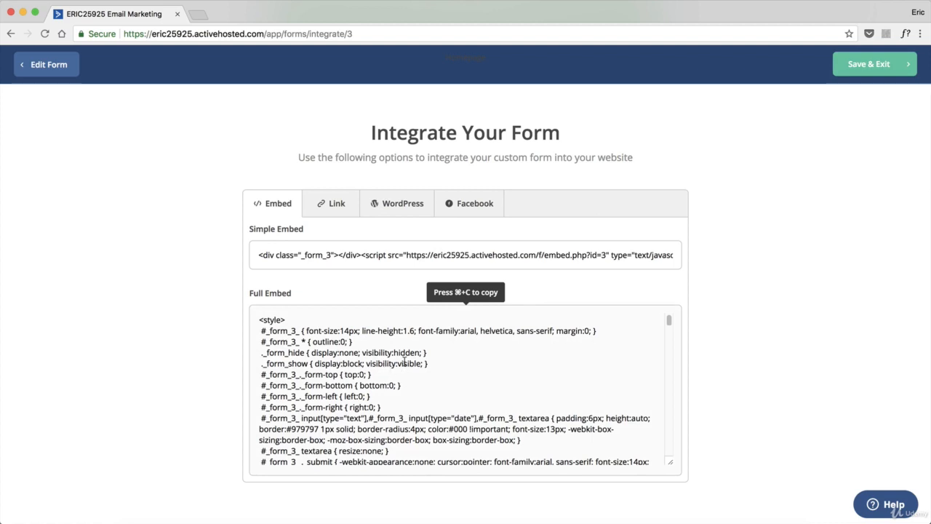
left_click(901, 67)
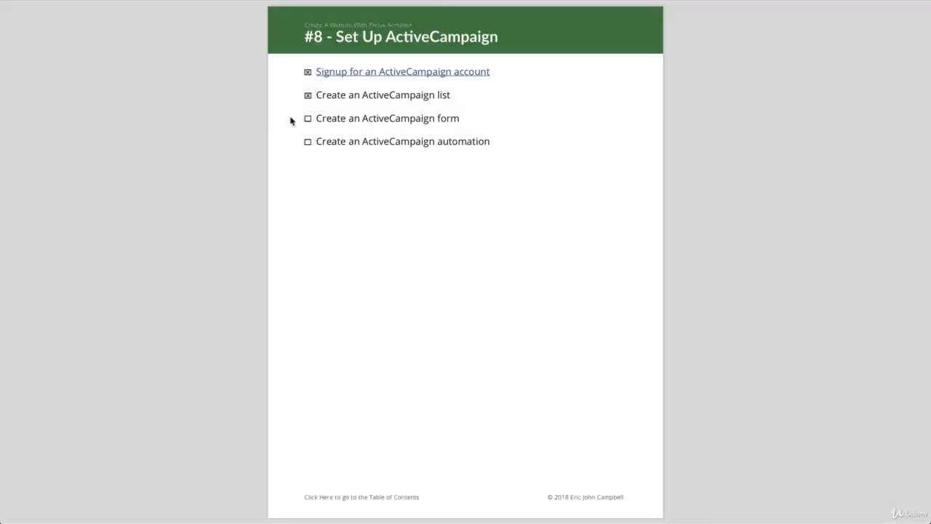
left_click(307, 119)
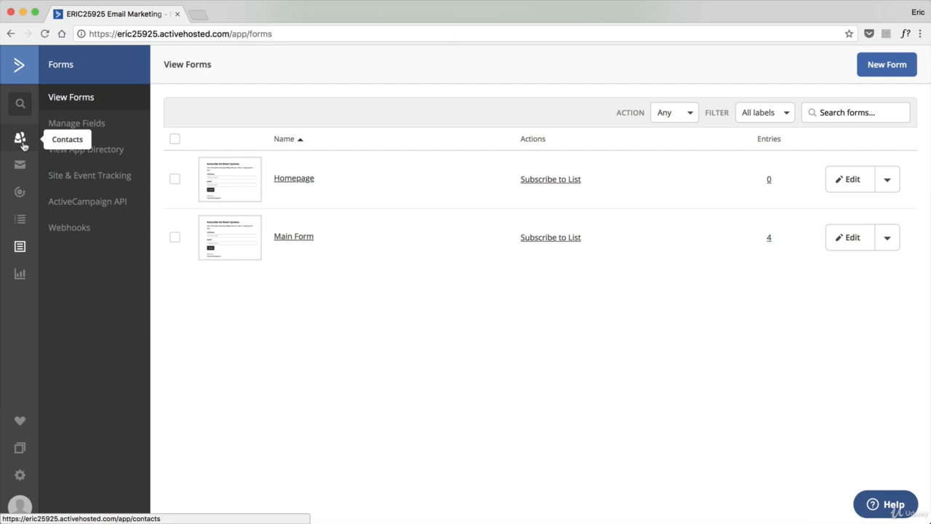
Add a new contact tag named LM: 10 Day Email Course
left_click(21, 142)
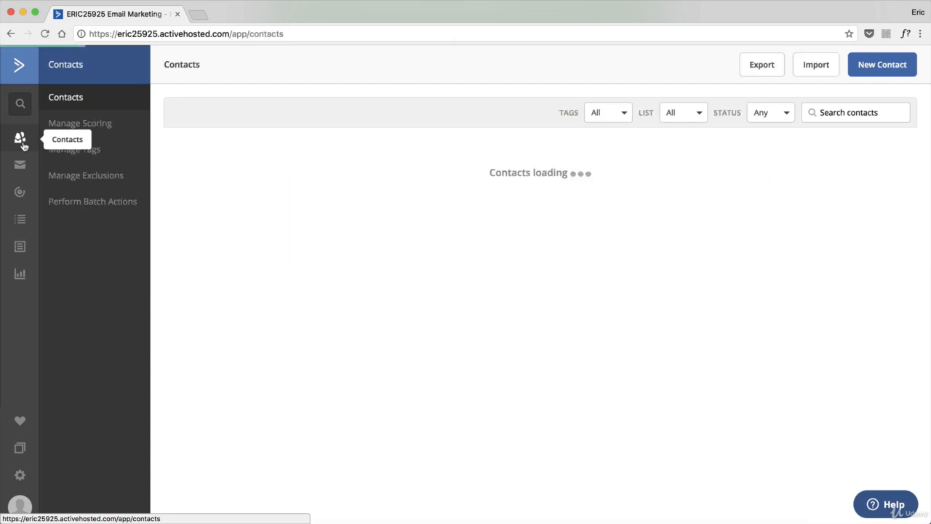
left_click(80, 147)
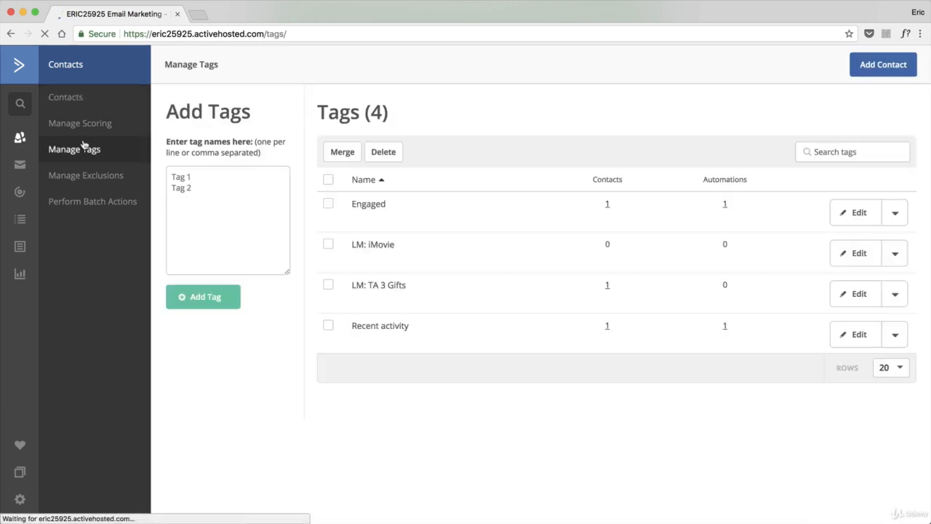
left_click(277, 237)
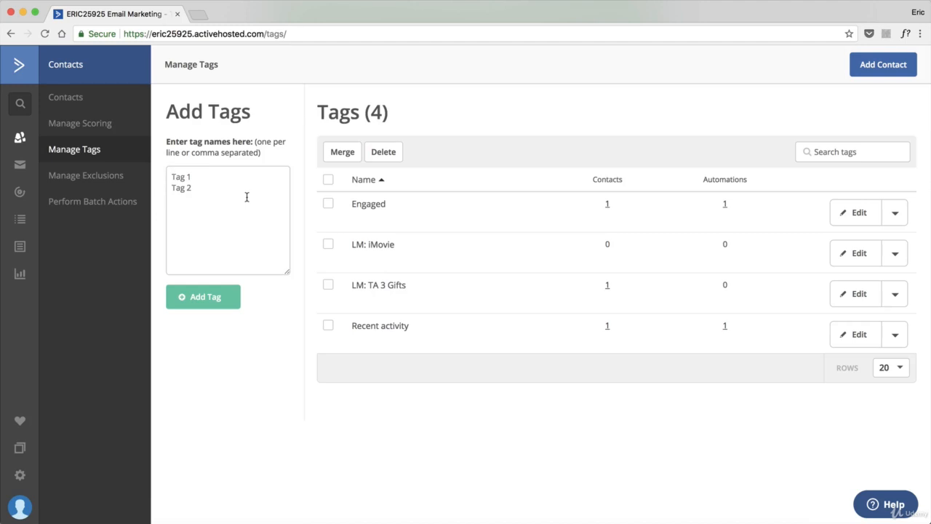
type("LM:")
type("10 Day Email Course")
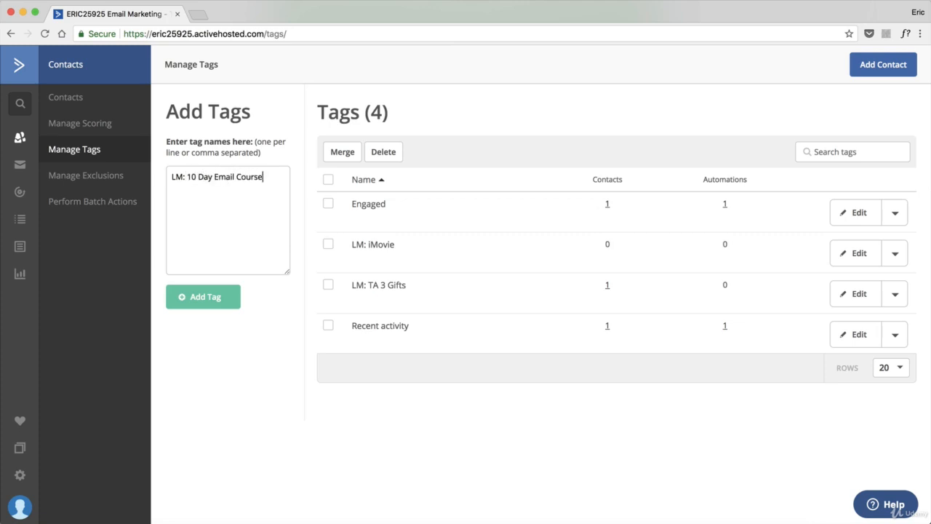
left_click(223, 291)
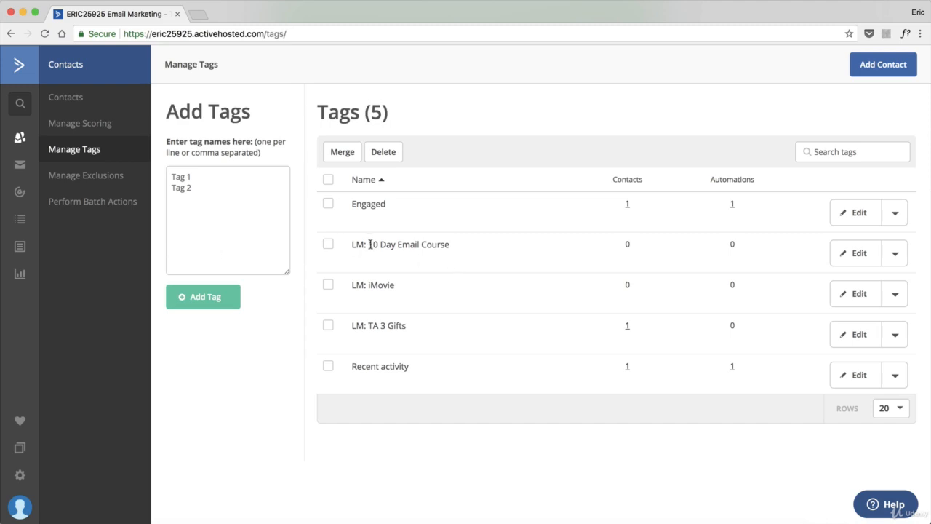
Start a new automation from scratch using the Subscribes to a list trigger
left_click(30, 196)
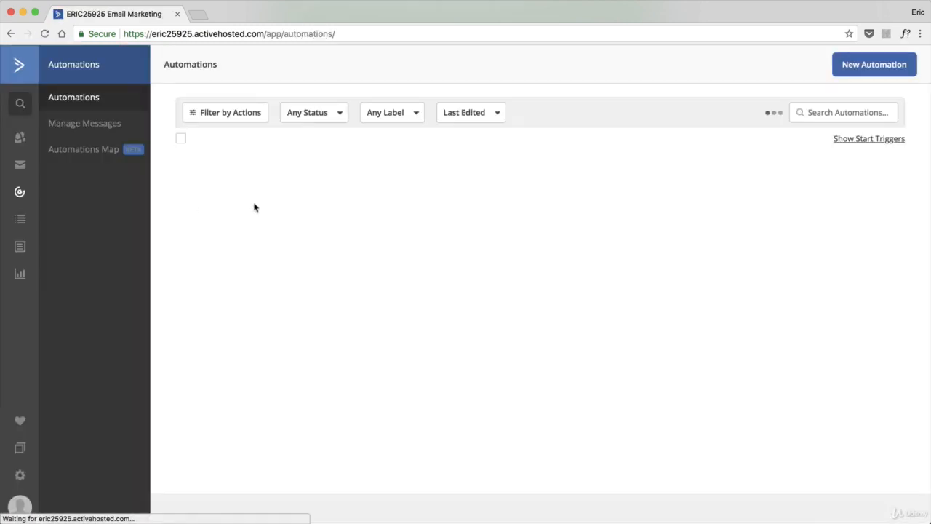
left_click(865, 69)
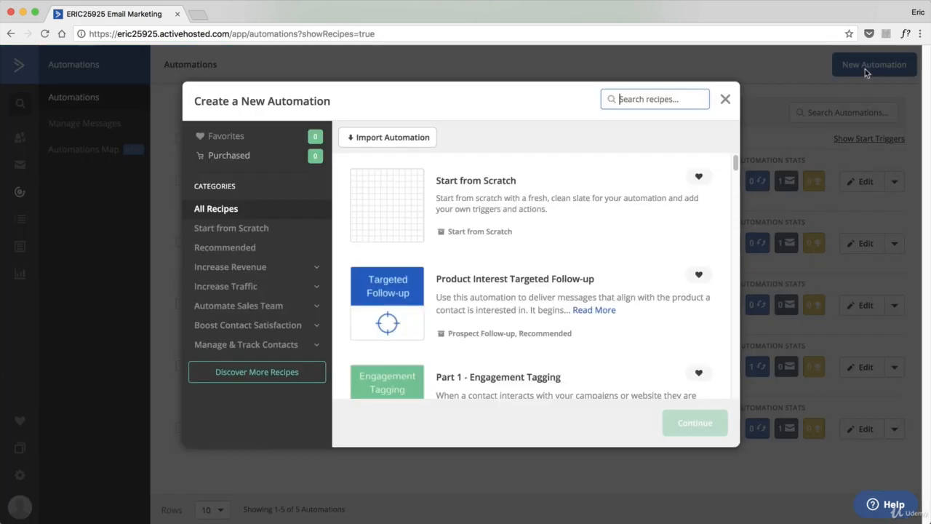
left_click(406, 199)
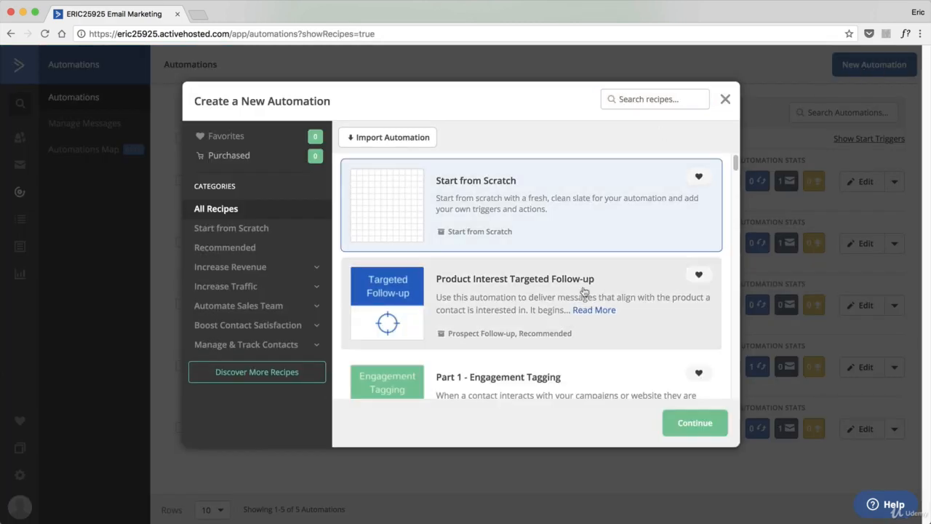
left_click(711, 423)
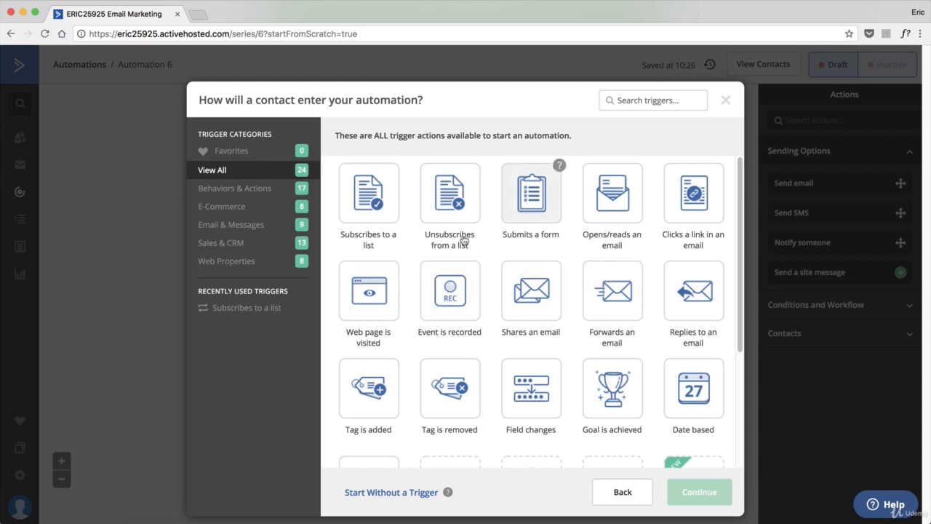
left_click(388, 211)
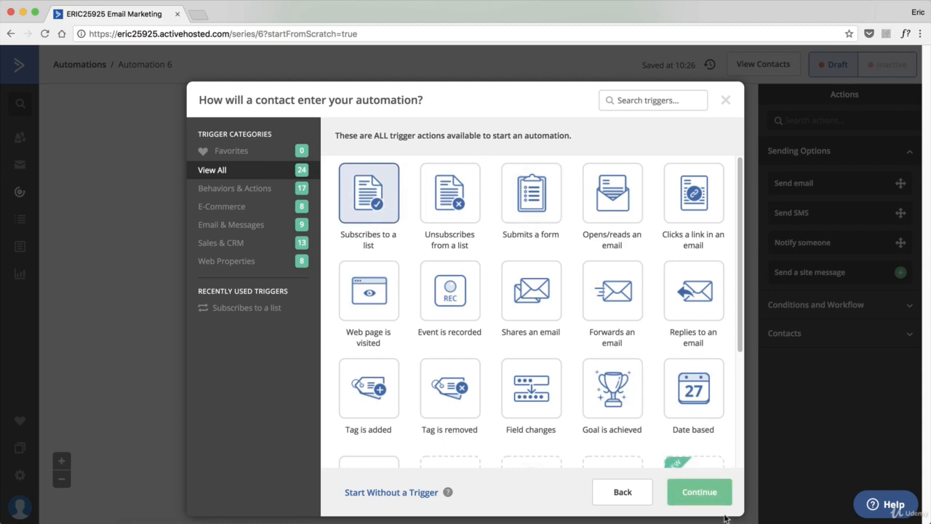
left_click(697, 497)
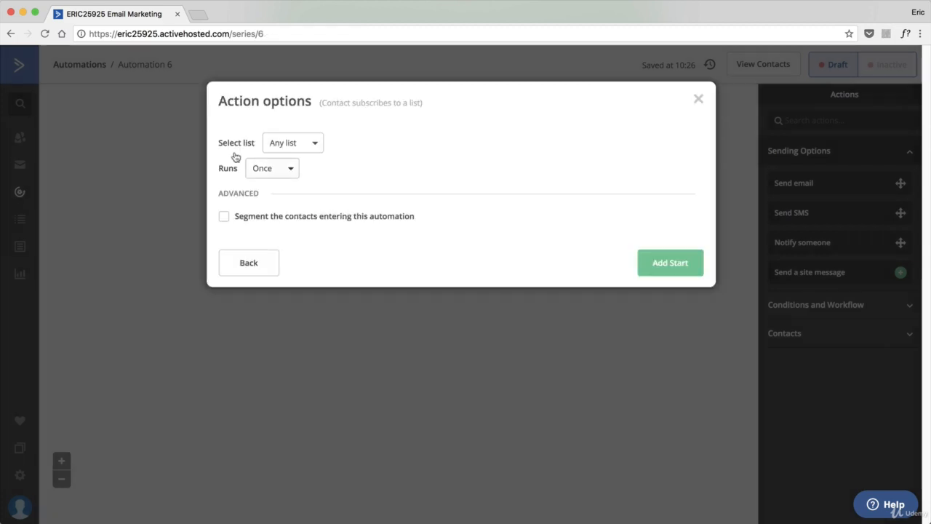
Set the trigger to the Thrive Architect Builders list, segmented to contacts whose tag LM: 10 Day Email Course exists, and add the start
left_click(284, 144)
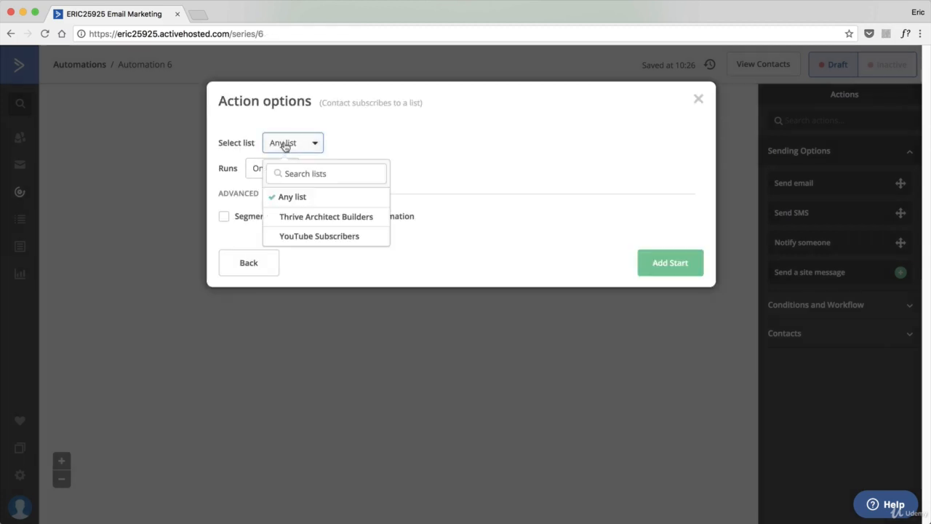
left_click(304, 221)
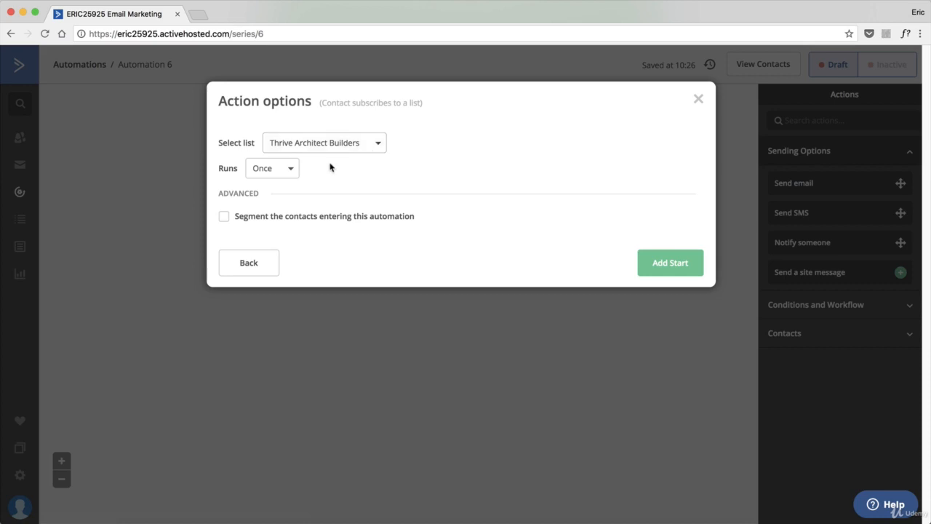
left_click(247, 219)
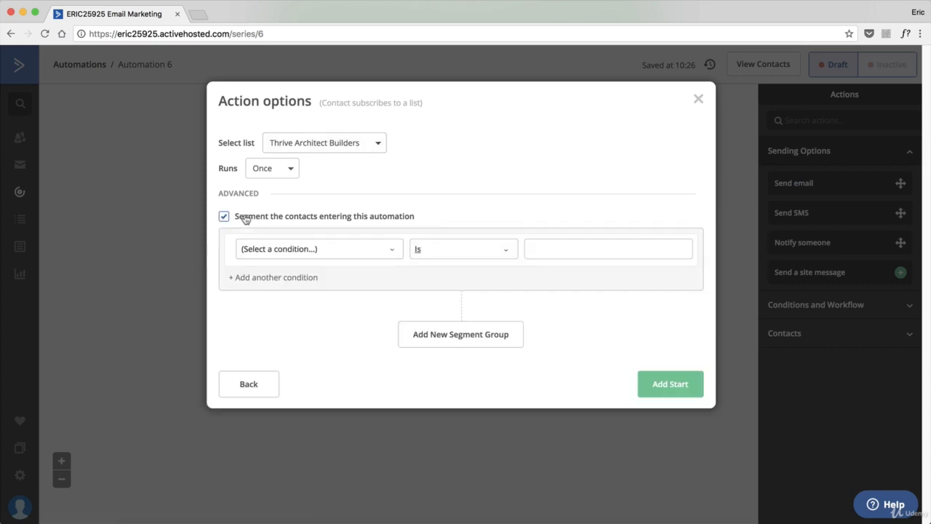
left_click(391, 251)
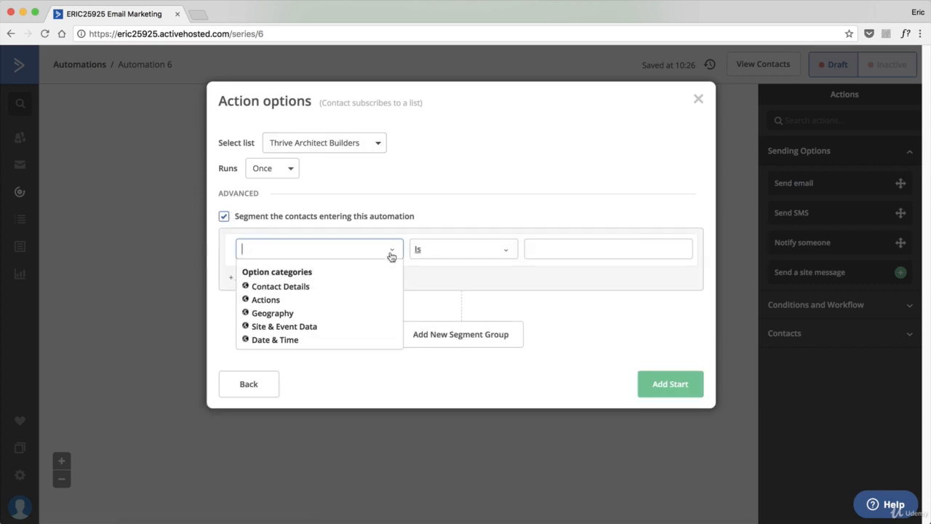
left_click(291, 288)
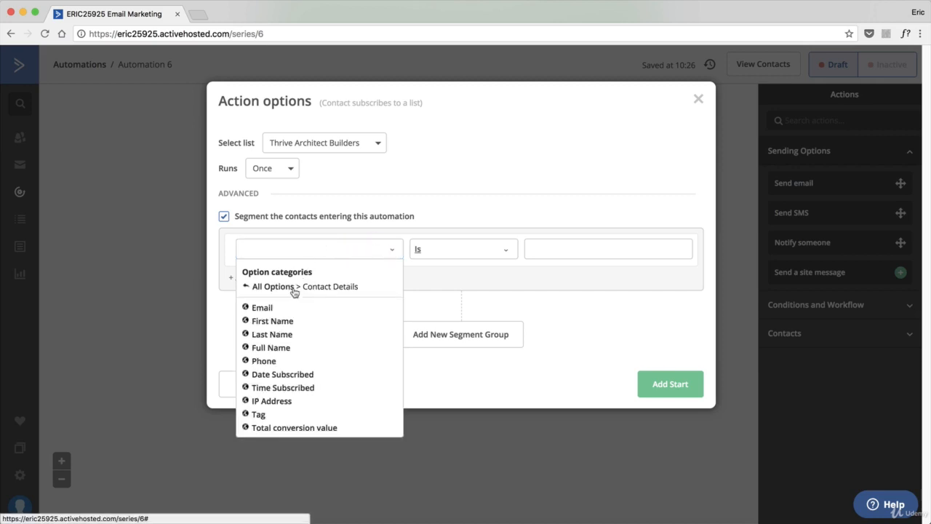
left_click(258, 414)
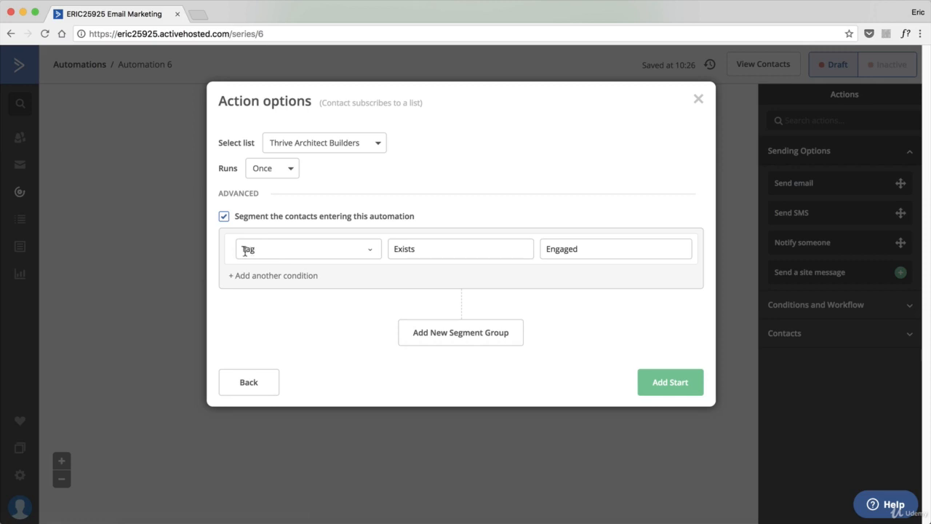
left_click(580, 247)
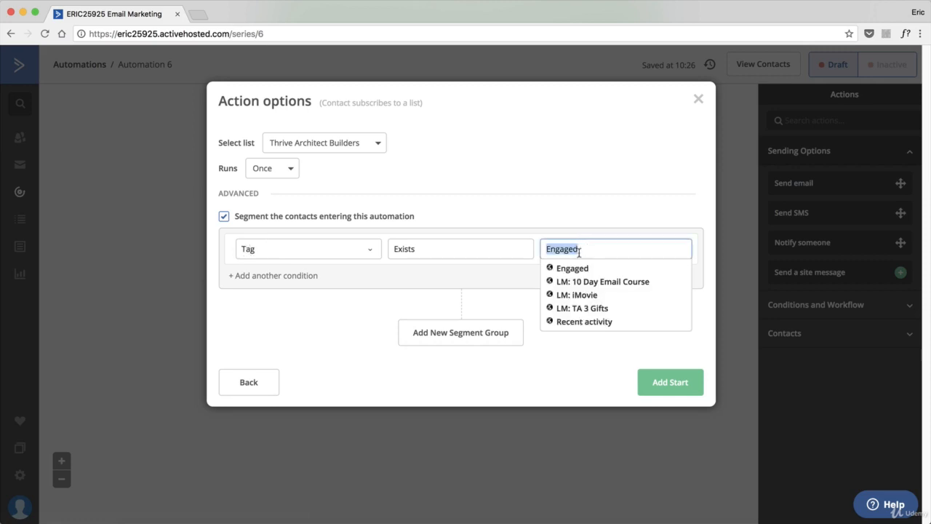
left_click(589, 281)
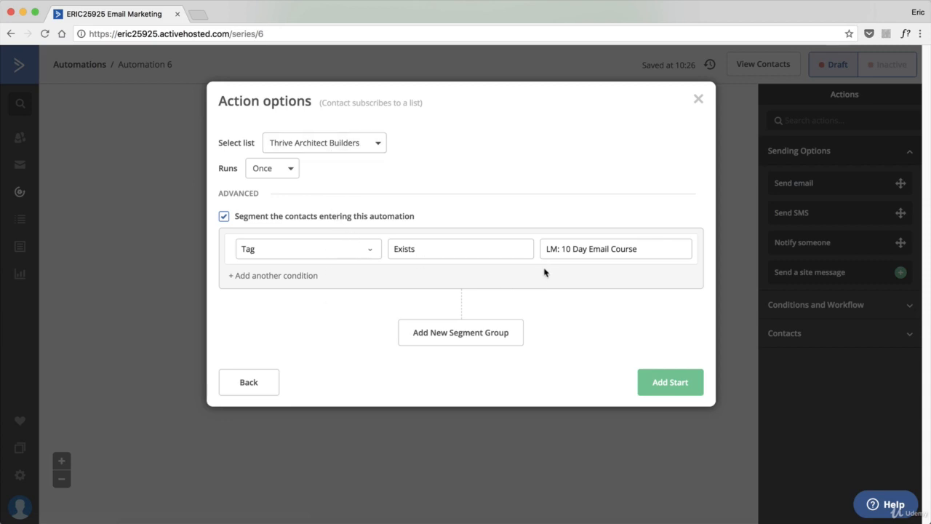
left_click(665, 384)
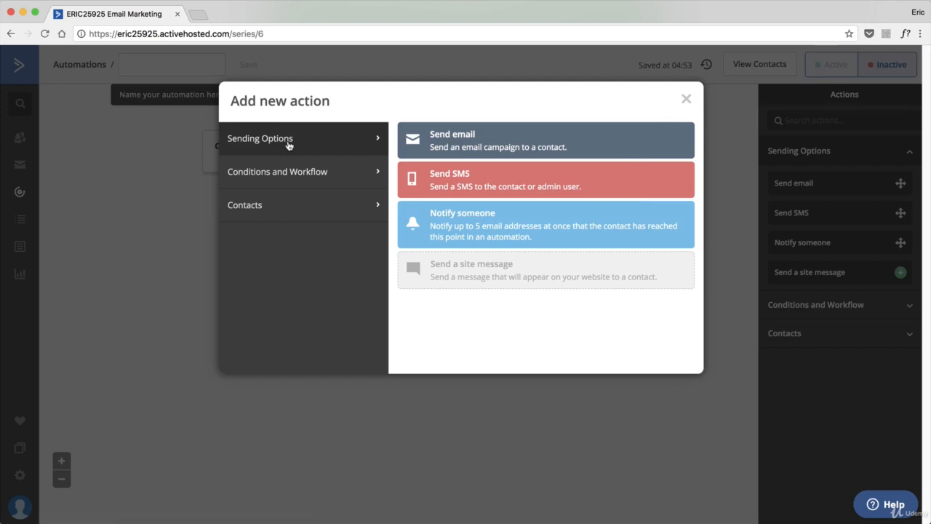
Add a Send email action and create a new email named Email Lesson
left_click(465, 139)
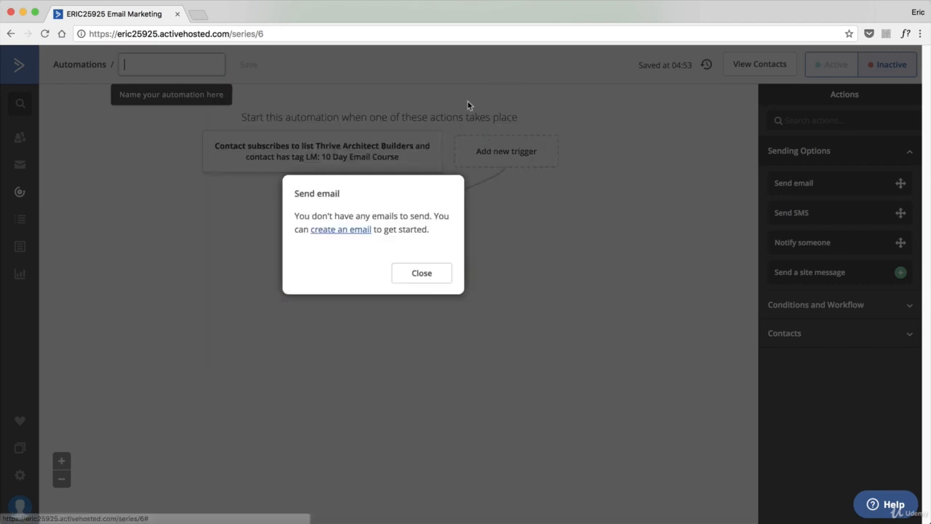
left_click(350, 230)
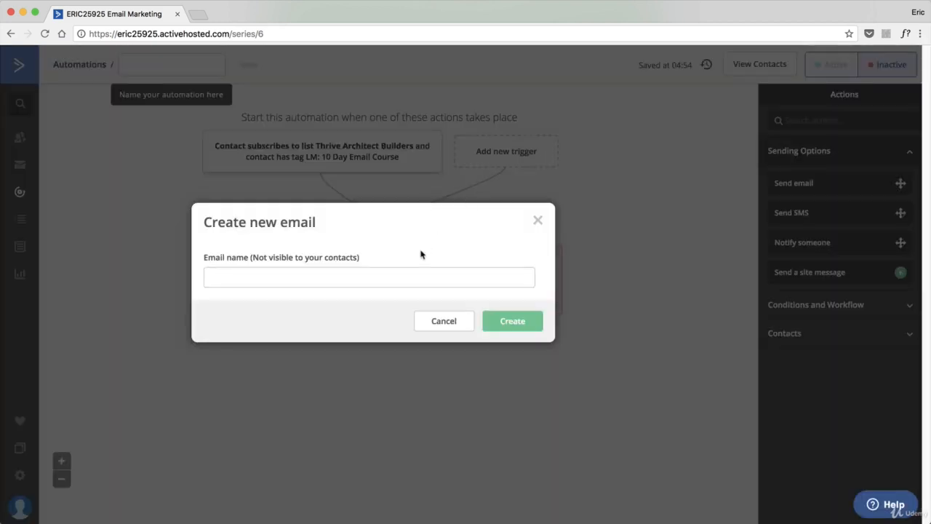
left_click(411, 272)
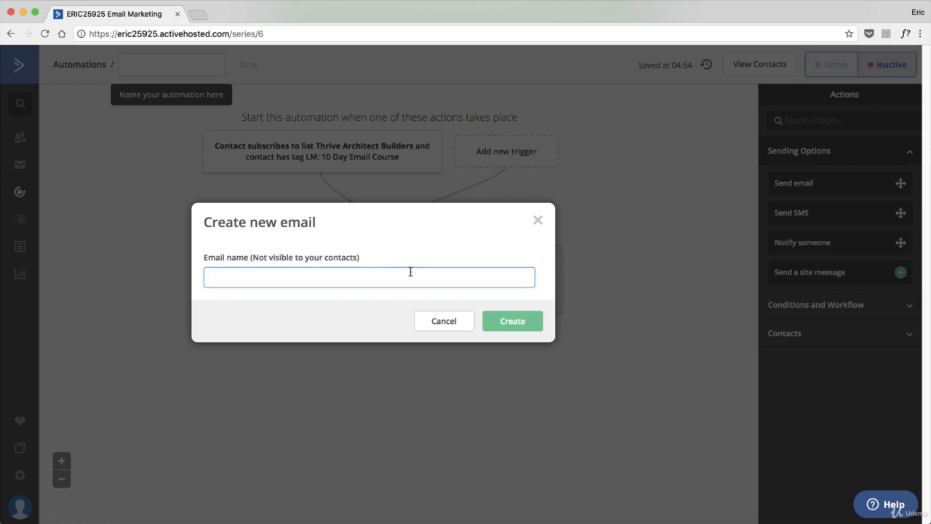
type("Email Lesson #1")
left_click(510, 321)
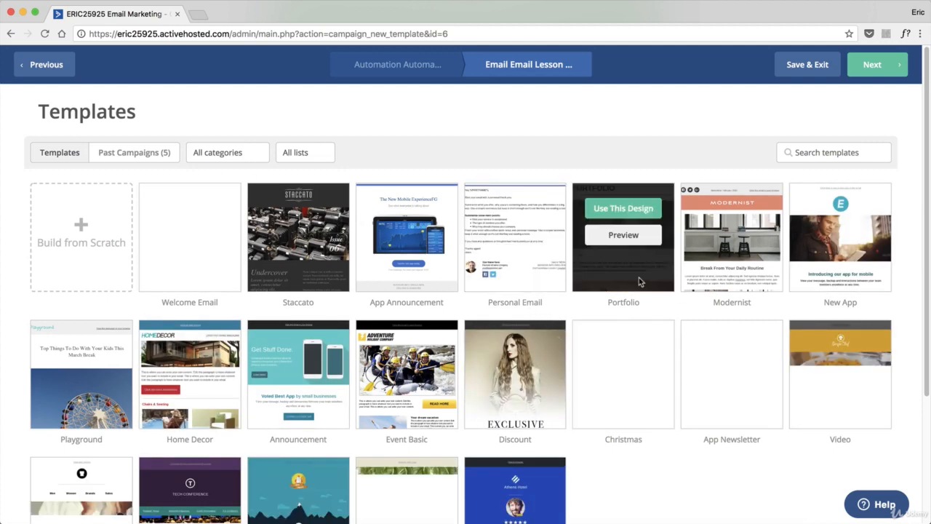
Choose the Personal Email template and set the email subject to Email Lesson #1
scroll(367, 309, "down", 3)
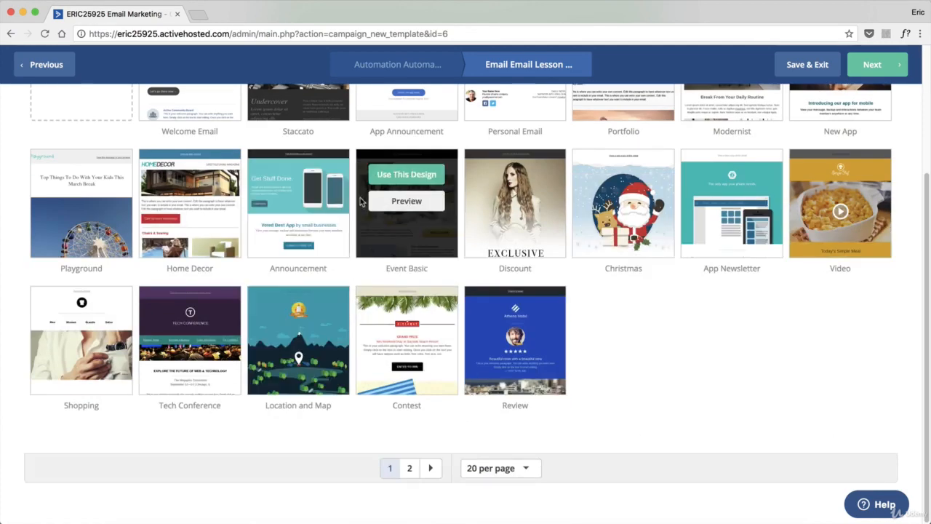
scroll(418, 230, "up", 2)
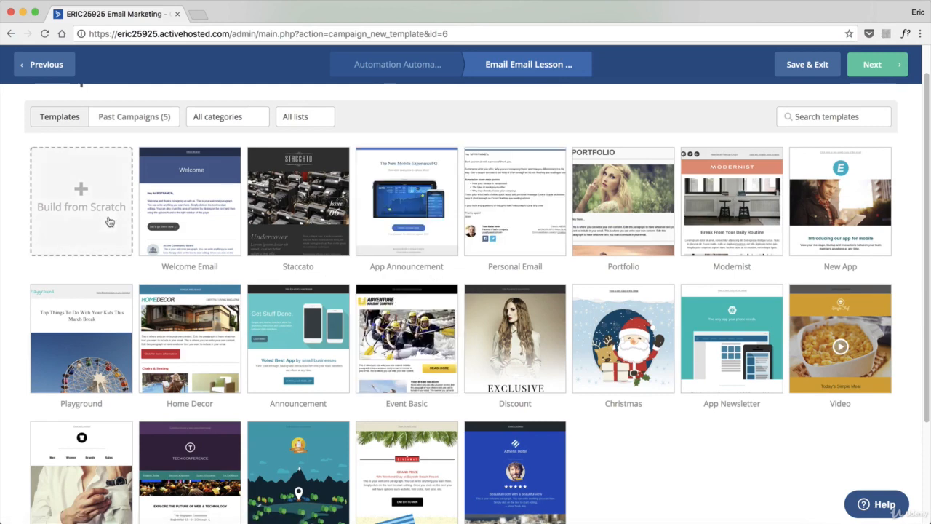
left_click(515, 173)
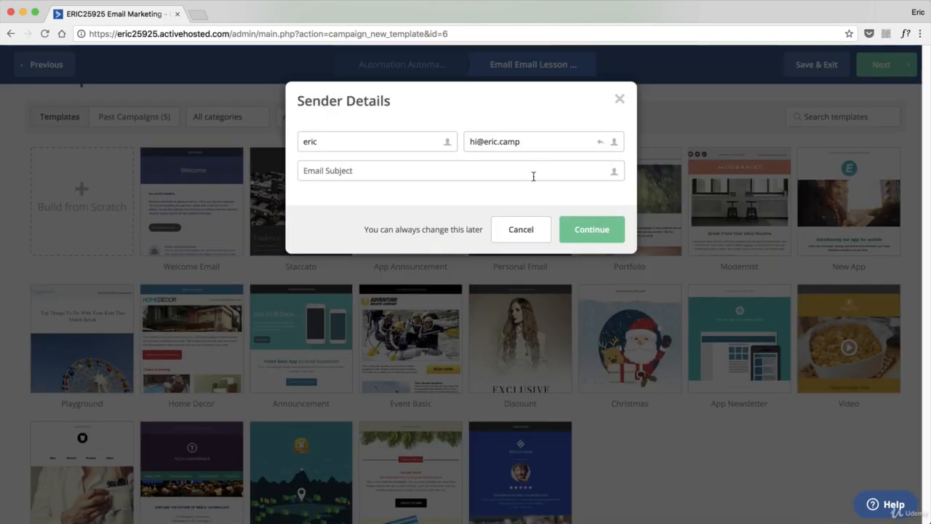
left_click(532, 172)
type("Email lesson")
key("BackSpace")
key("BackSpace")
key("BackSpace")
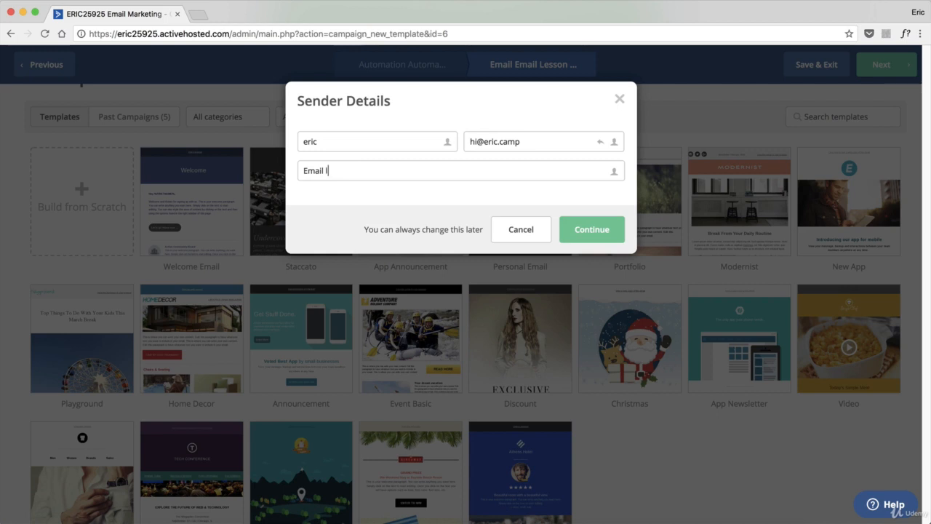
type("Lesson #1")
left_click(588, 231)
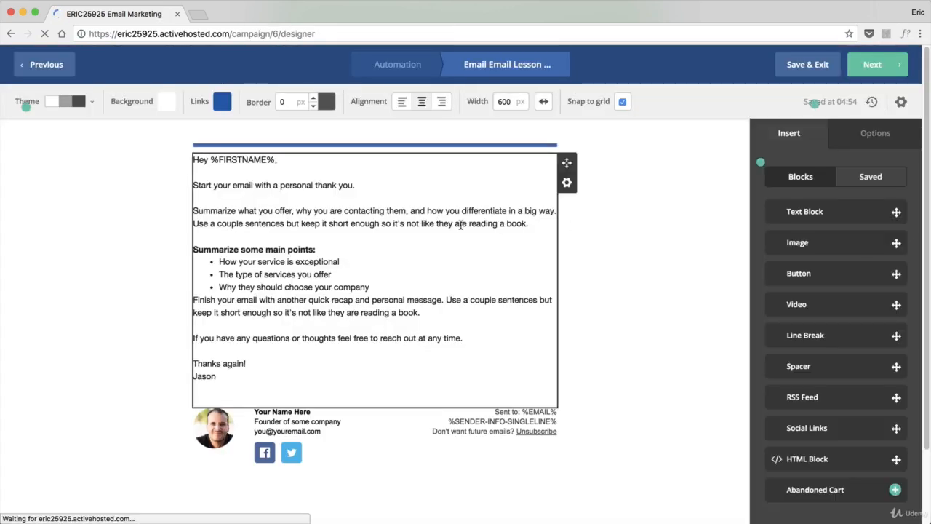
Replace the email's body paragraphs with "Here is all of the information for Email Lesson #1. Enjoy!"
left_click(210, 159)
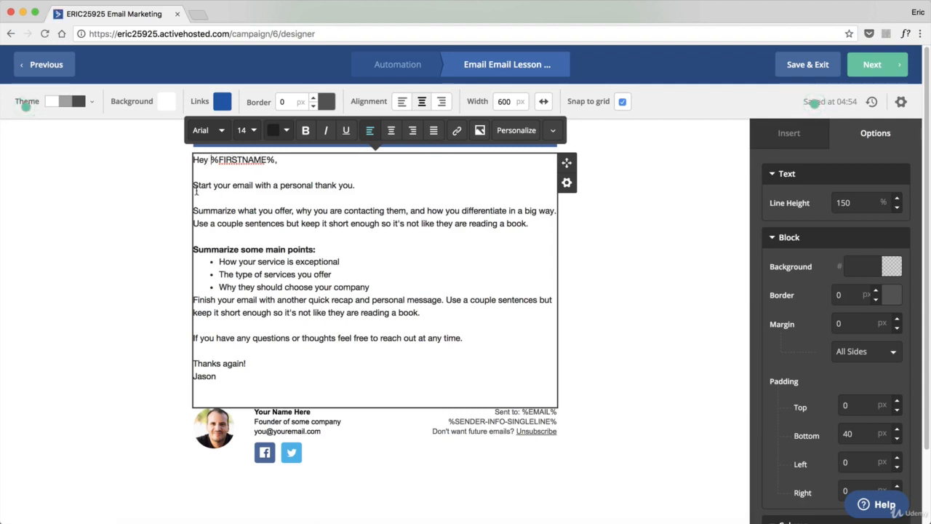
left_click_drag(193, 182, 485, 334)
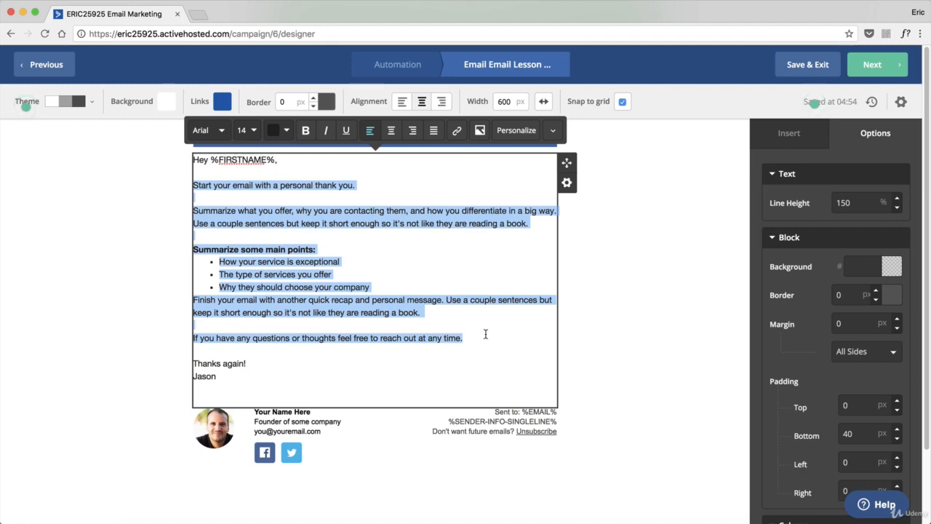
type("Here is all ")
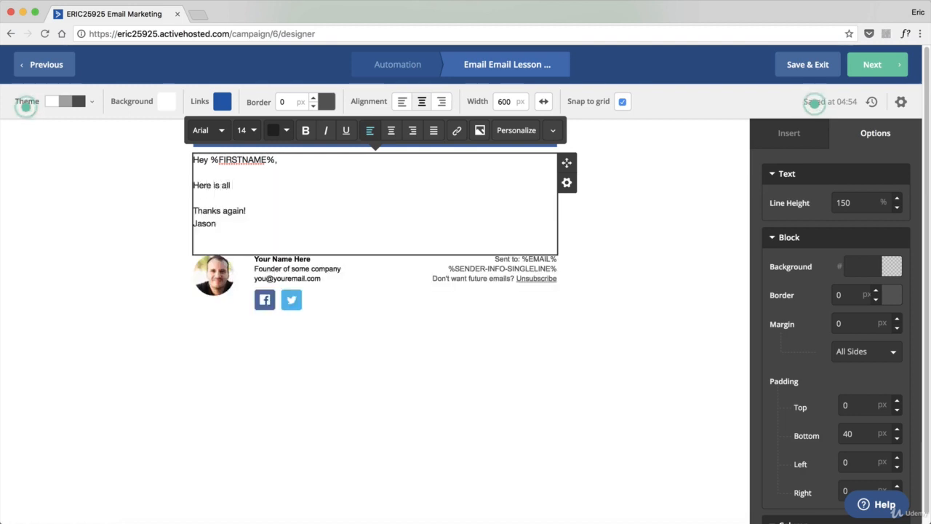
type("of the informatio")
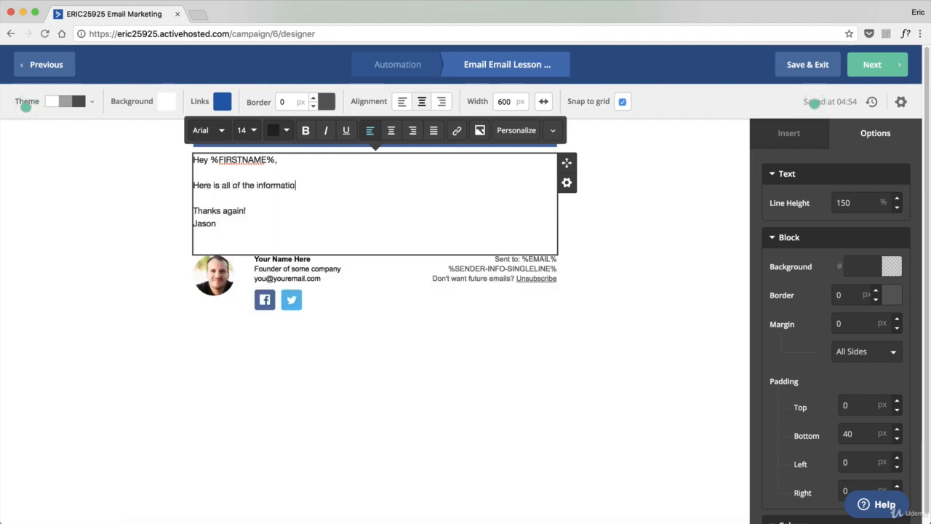
type("n for Email Lesson ")
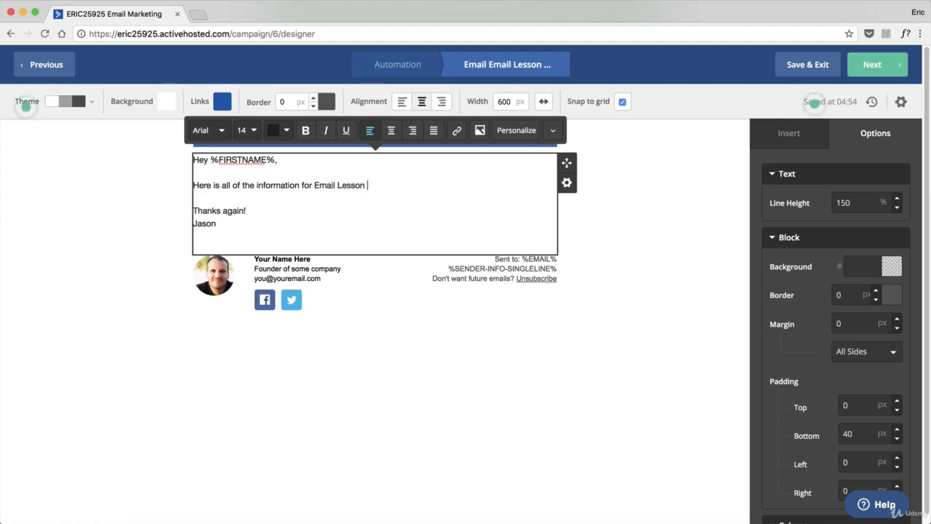
type("#1. E")
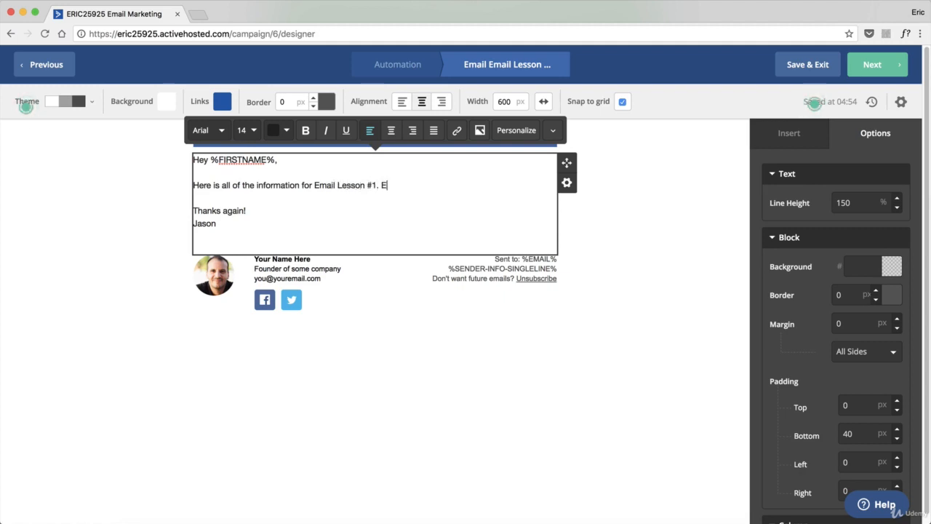
type("njoy!")
left_click(673, 235)
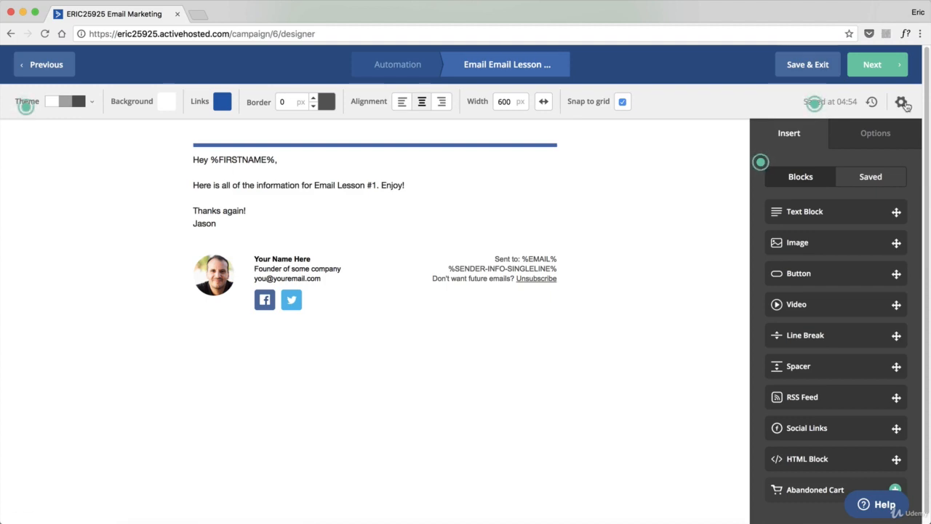
Open the email's settings to review the subject and sender details, then close them
left_click(902, 103)
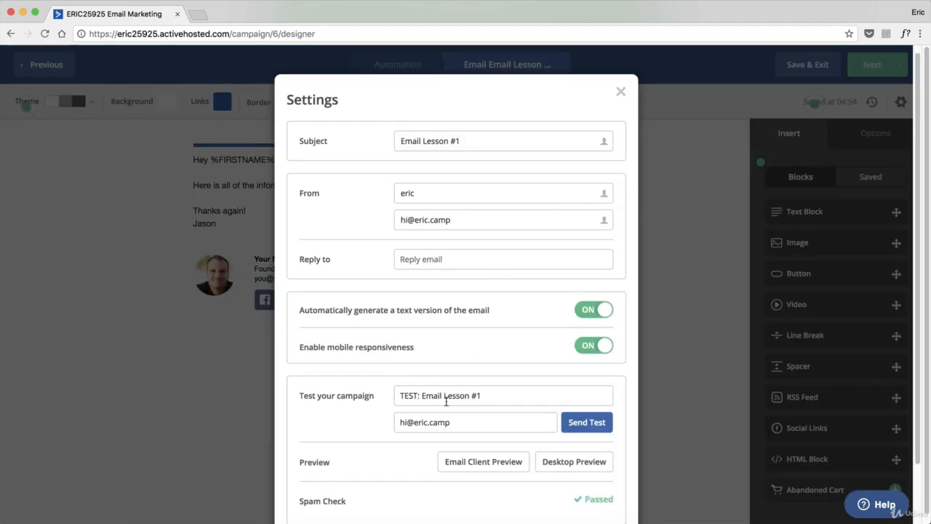
triple_click(480, 140)
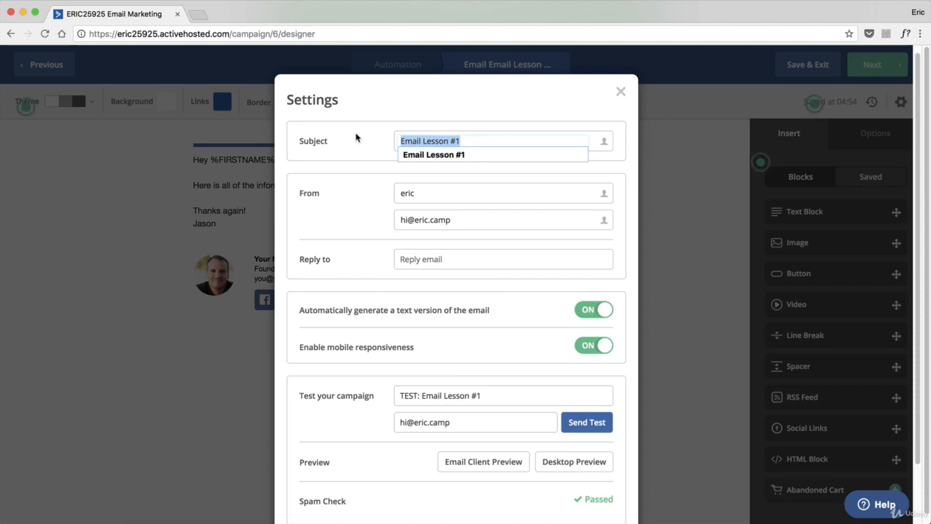
left_click(419, 141)
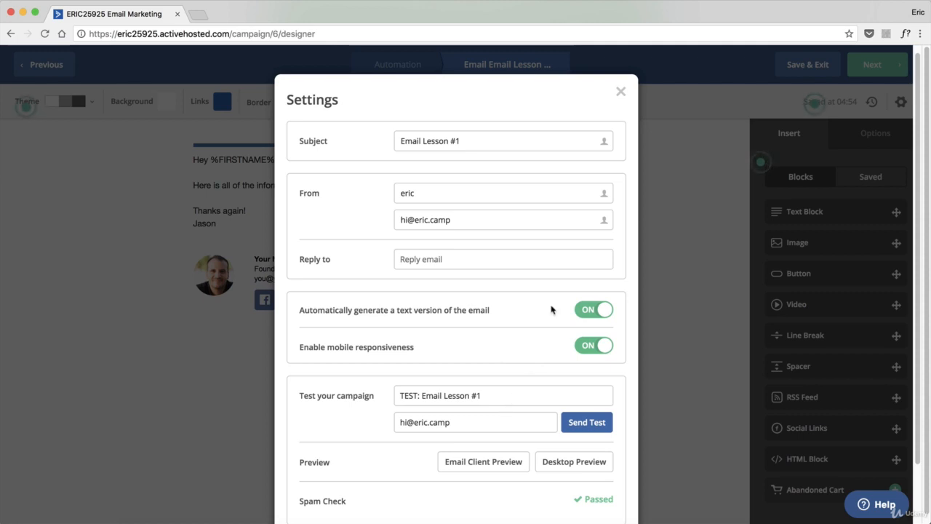
left_click(620, 91)
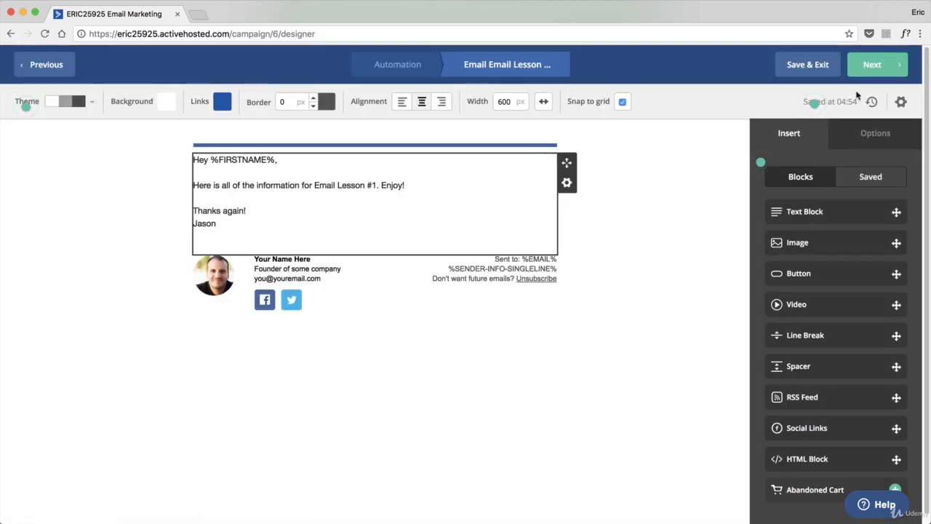
Proceed to the campaign summary for message Email Lesson #1 and finish the email
left_click(866, 69)
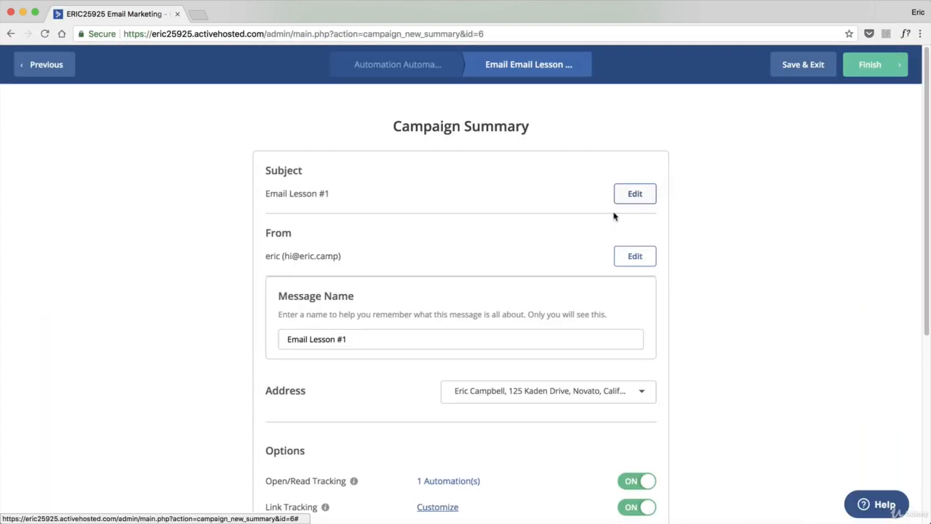
scroll(443, 238, "down", 5)
scroll(380, 328, "up", 5)
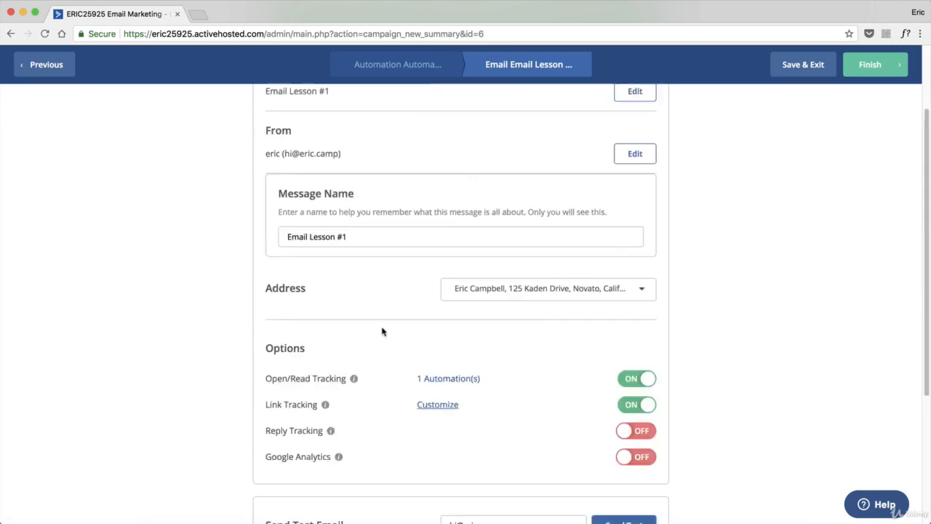
left_click(877, 67)
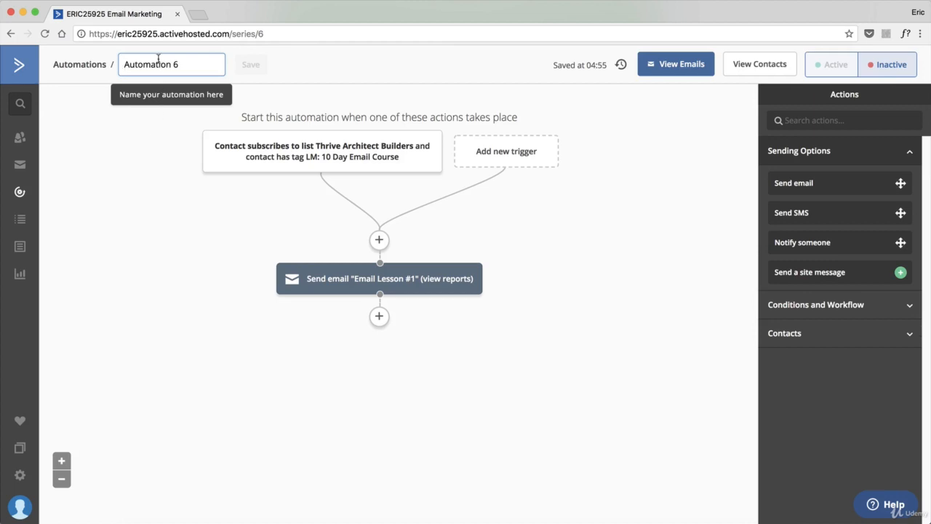
Rename the automation to 10 Day Email Course, save the name, and set the automation Active
triple_click(158, 64)
type("1")
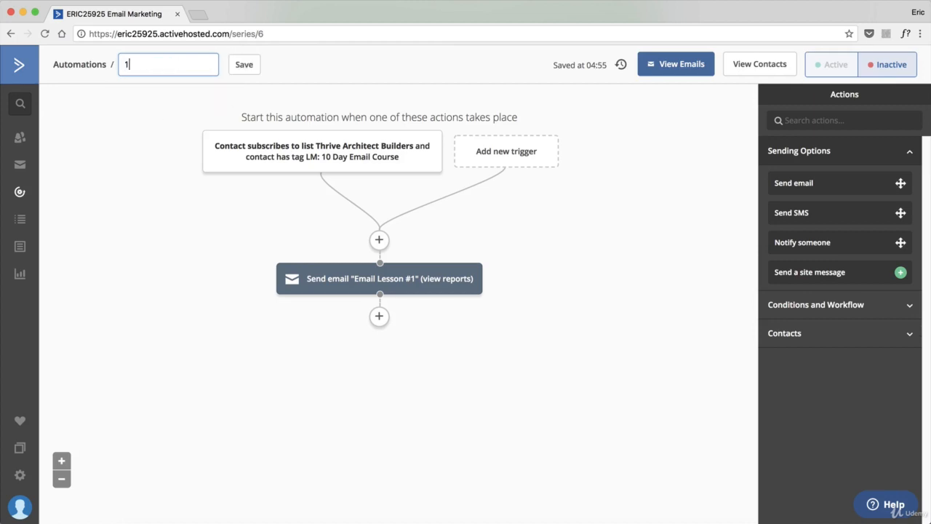
type("0 Day Email Course")
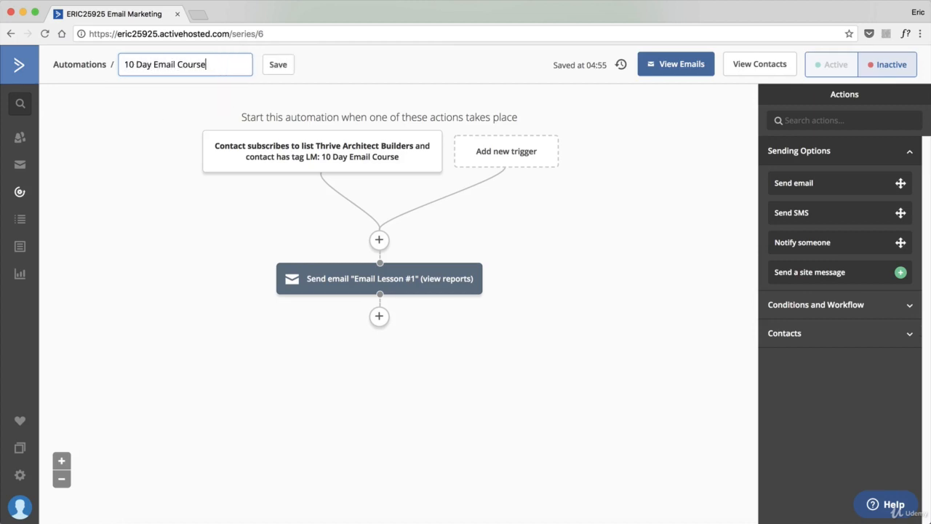
left_click(278, 66)
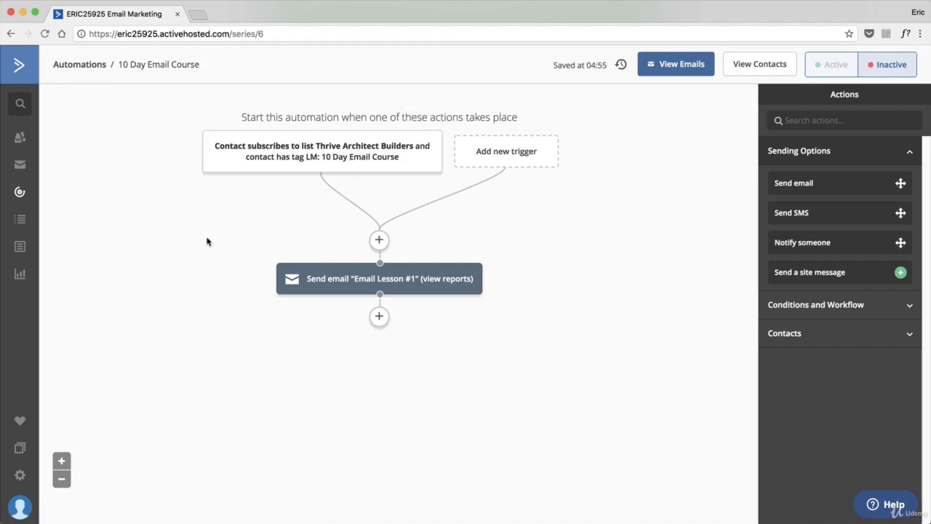
mouse_move(372, 287)
left_click(834, 73)
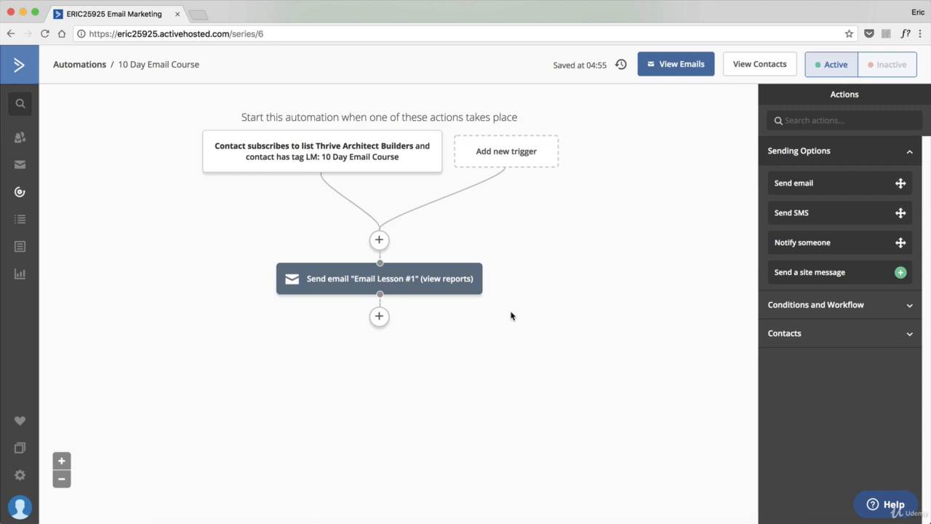
Add a Wait action after the Email Lesson #1 email, waiting for 1 day
mouse_move(413, 288)
left_click(379, 317)
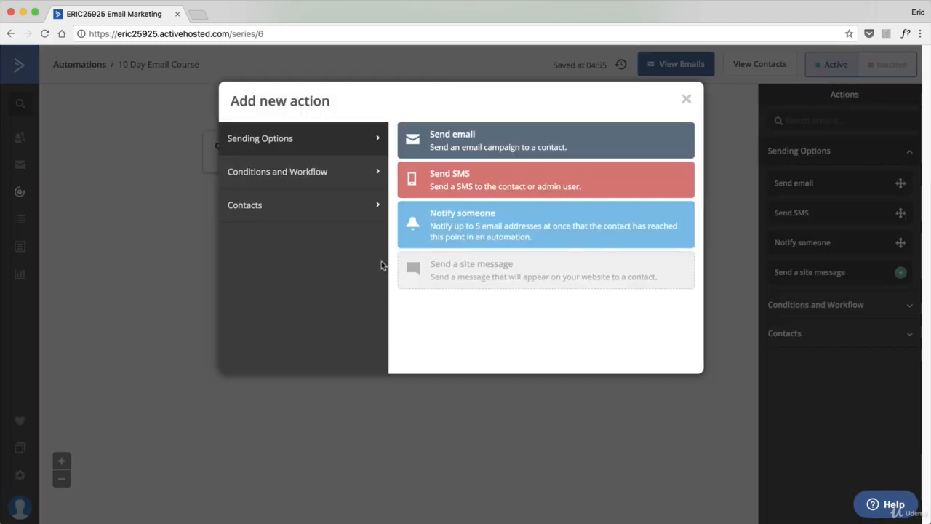
left_click(325, 173)
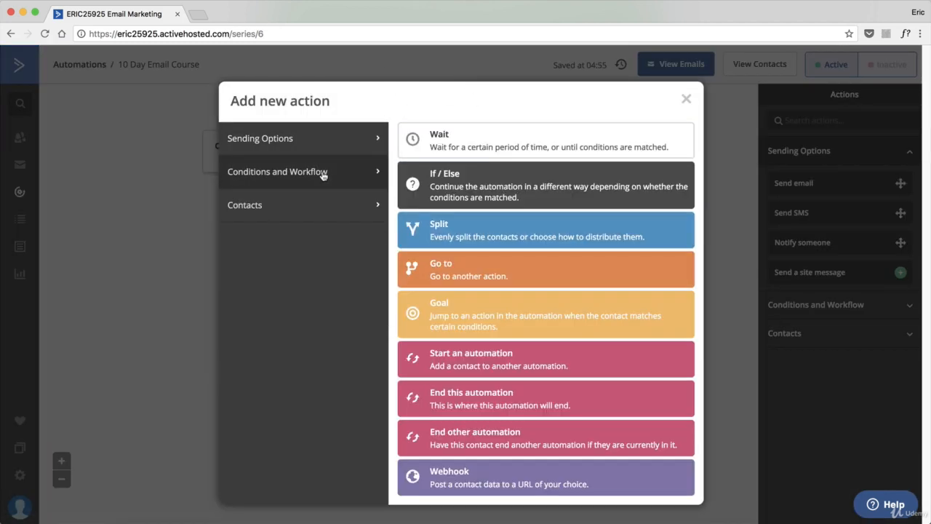
left_click(483, 145)
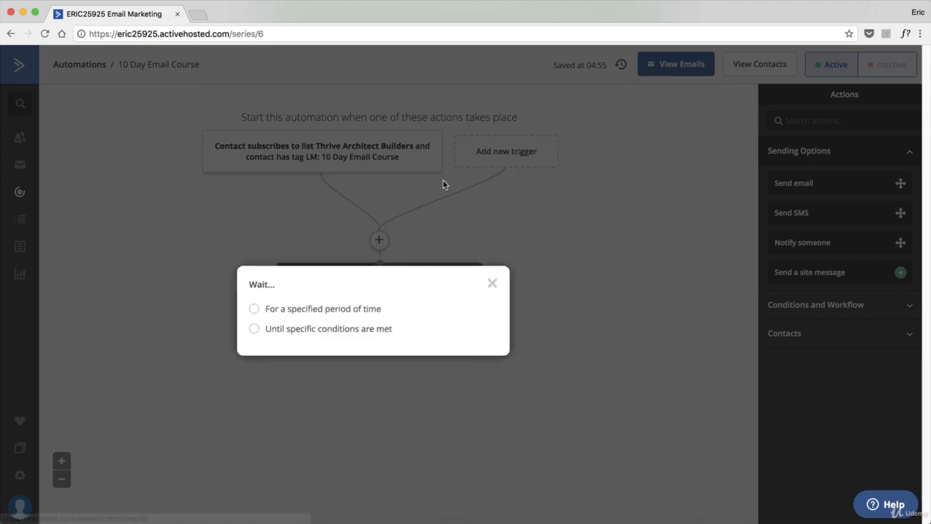
left_click(332, 309)
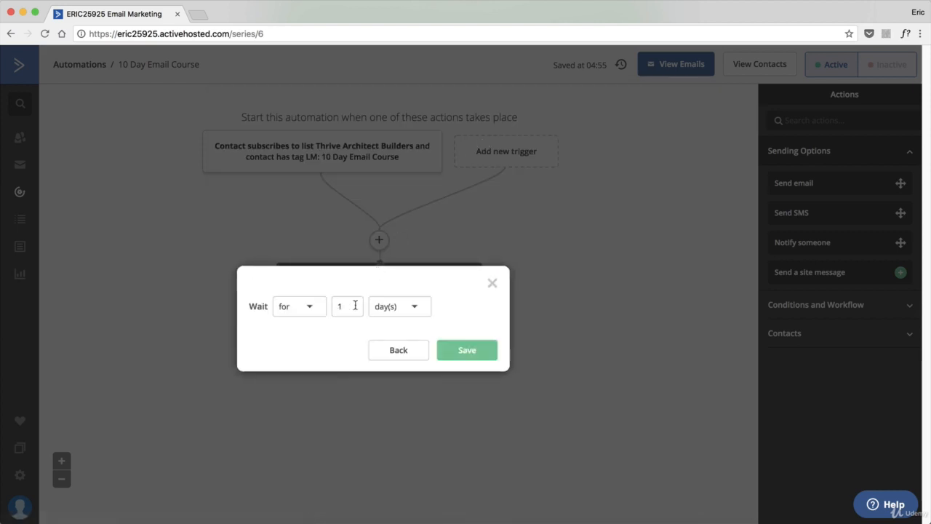
left_click(468, 351)
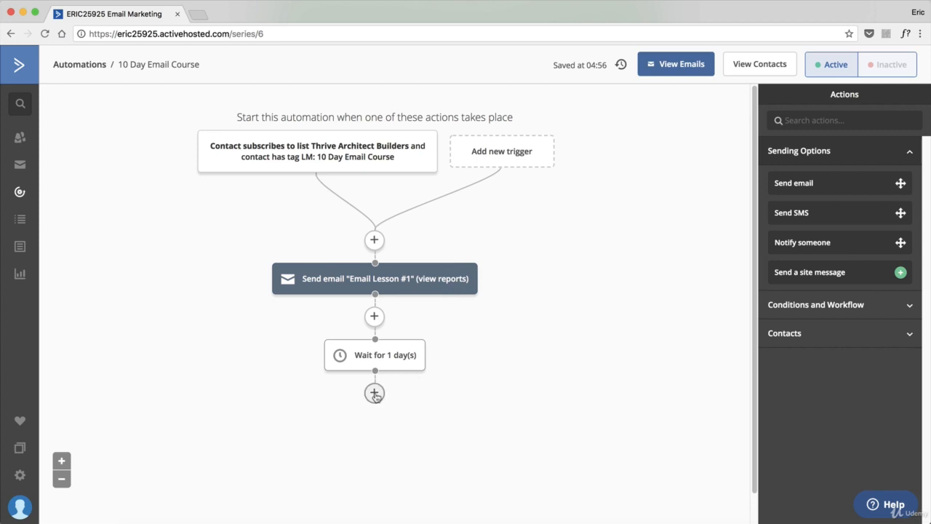
left_click(375, 393)
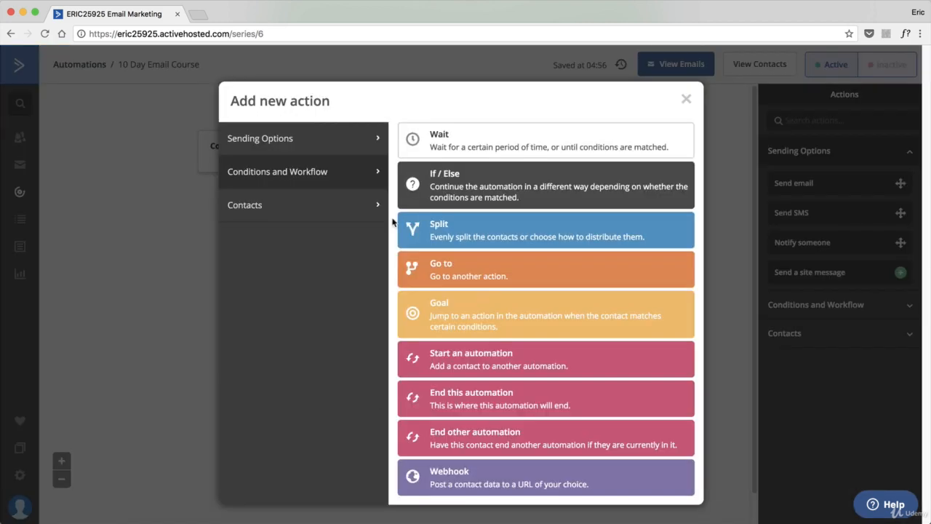
left_click(295, 152)
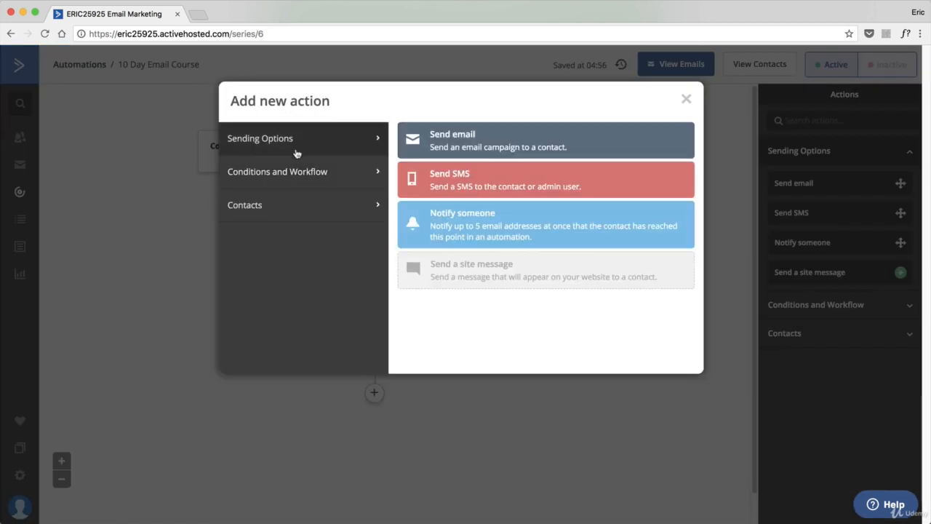
left_click(685, 99)
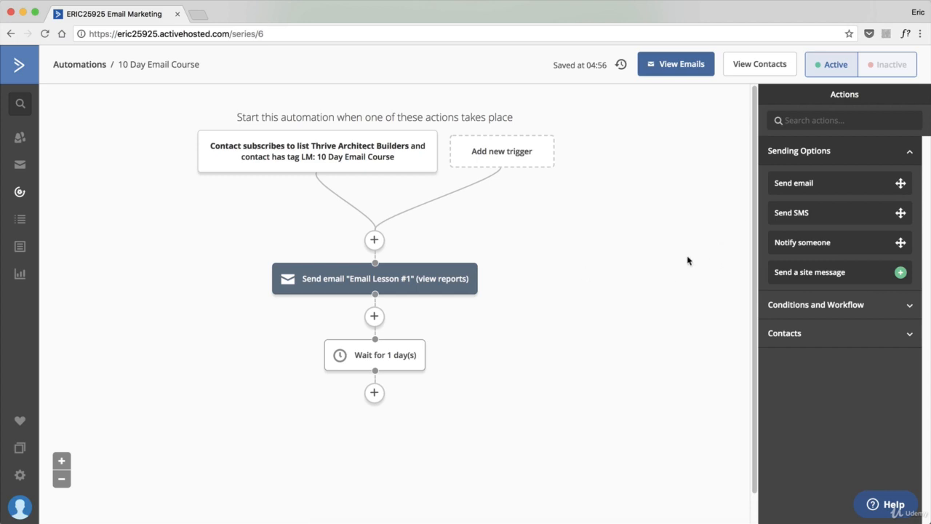
left_click(889, 507)
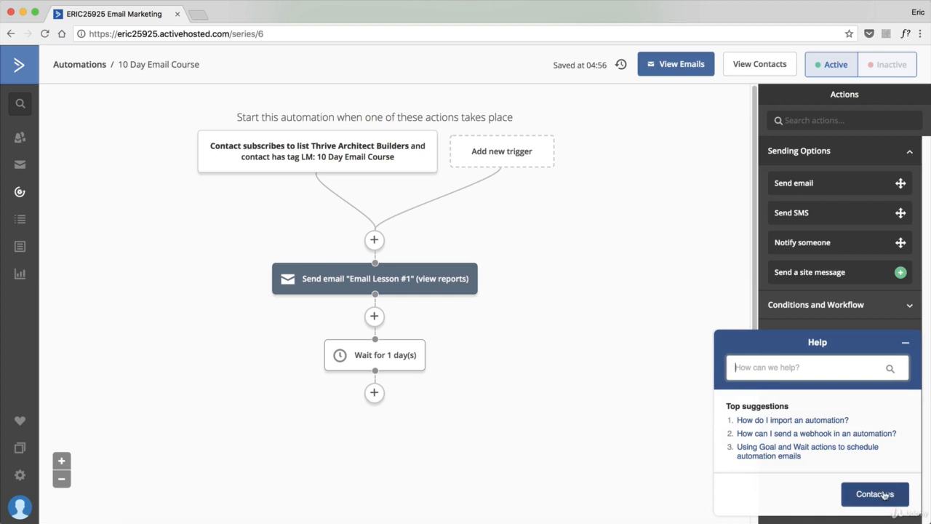
left_click(883, 495)
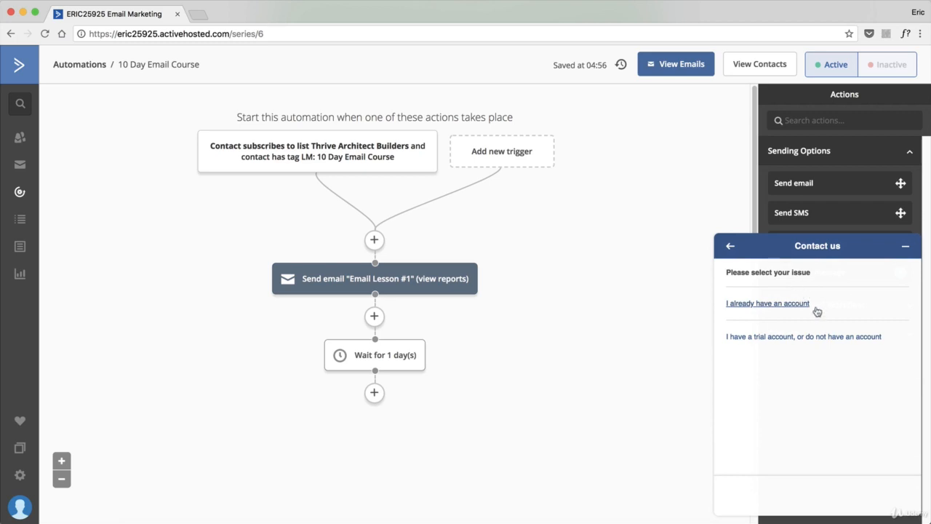
left_click(731, 246)
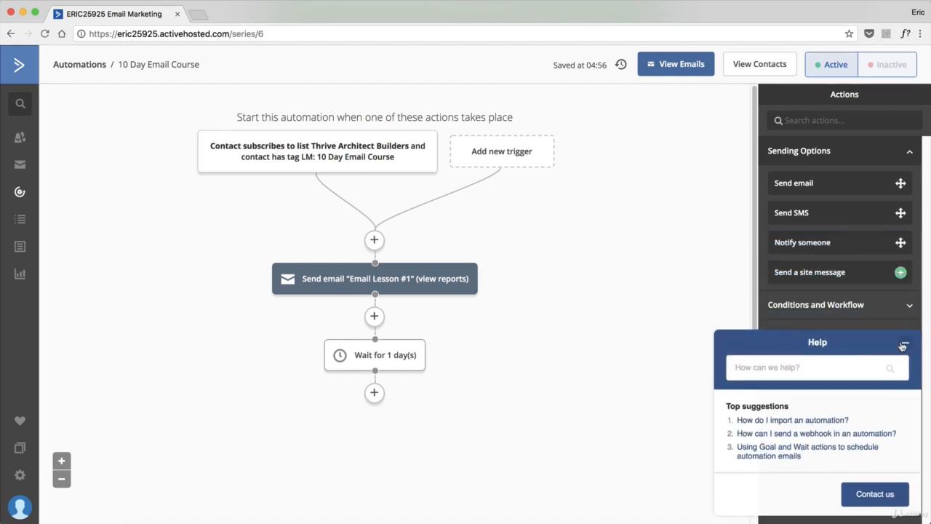
left_click(904, 342)
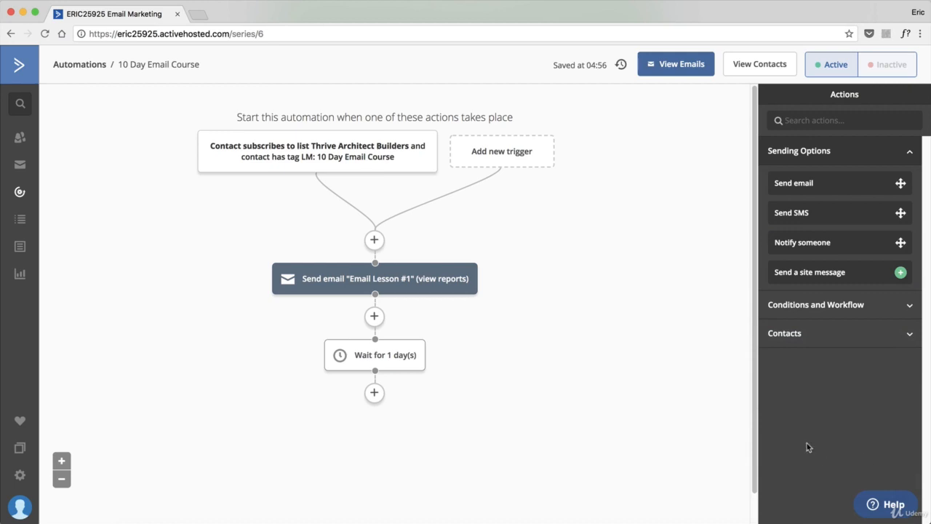